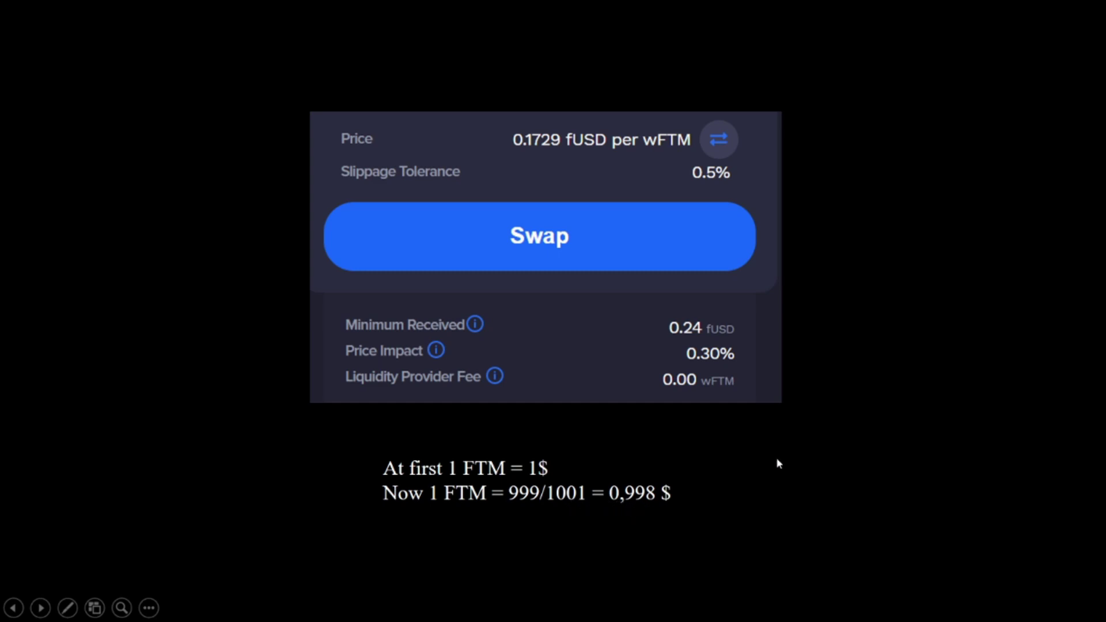
Reveal the %0.2 price impact and %0.1 slippage lines, then advance to the Impermanent Loss slide
{"action": "left_click", "coordinate": [832, 432]}
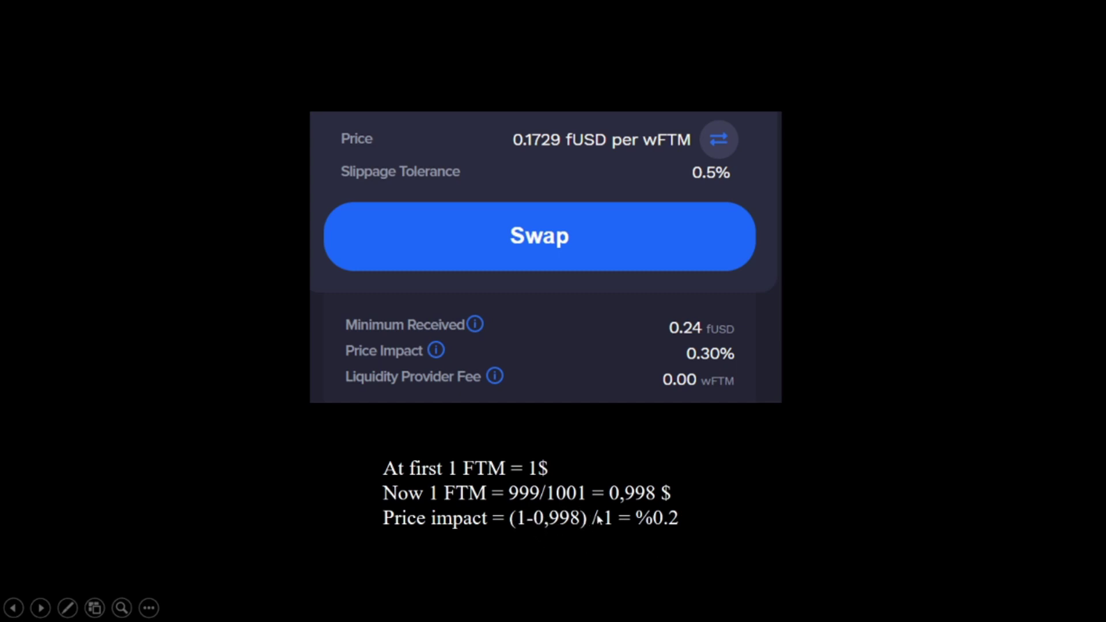
{"action": "left_click", "coordinate": [782, 508]}
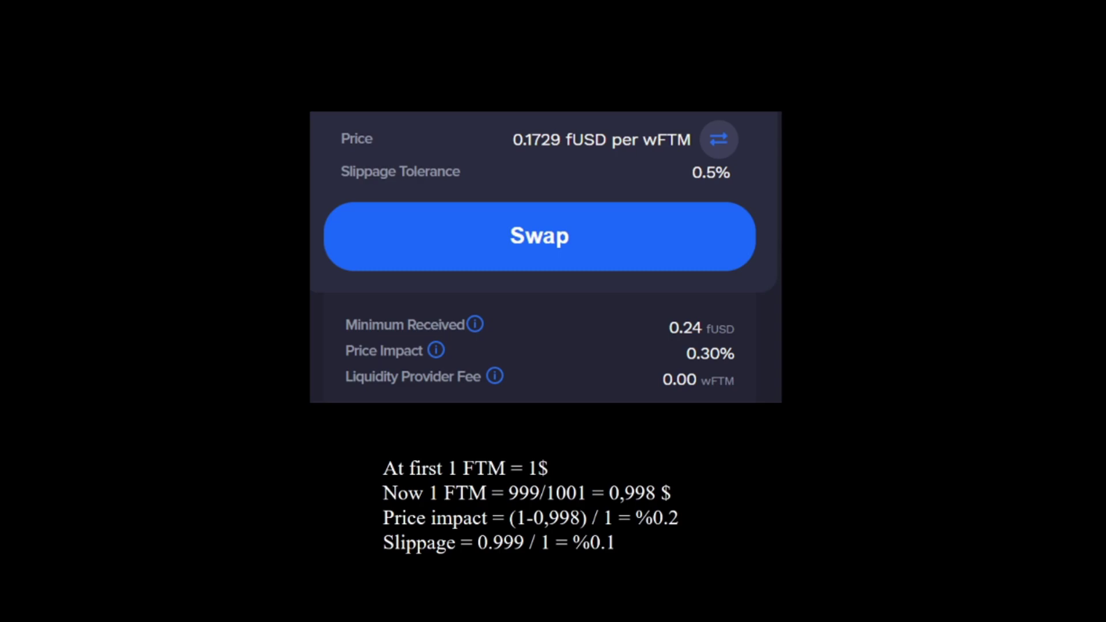
{"action": "key", "text": "Right"}
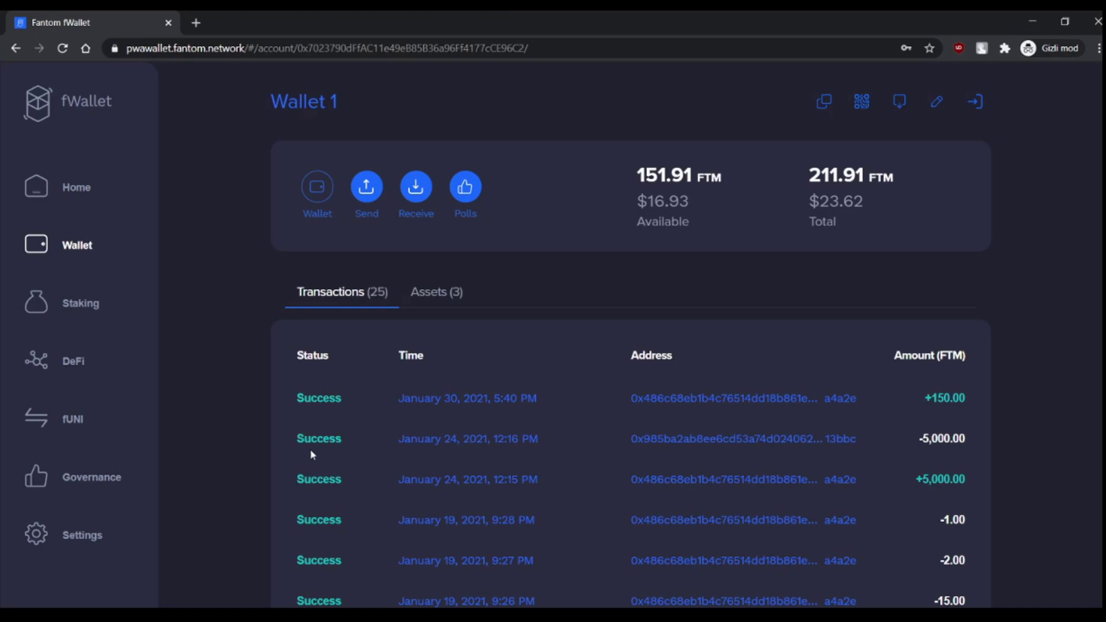
Open the fUNI Pools list and highlight the wFTM-fUSD liquidity figure
{"action": "left_click", "coordinate": [88, 431]}
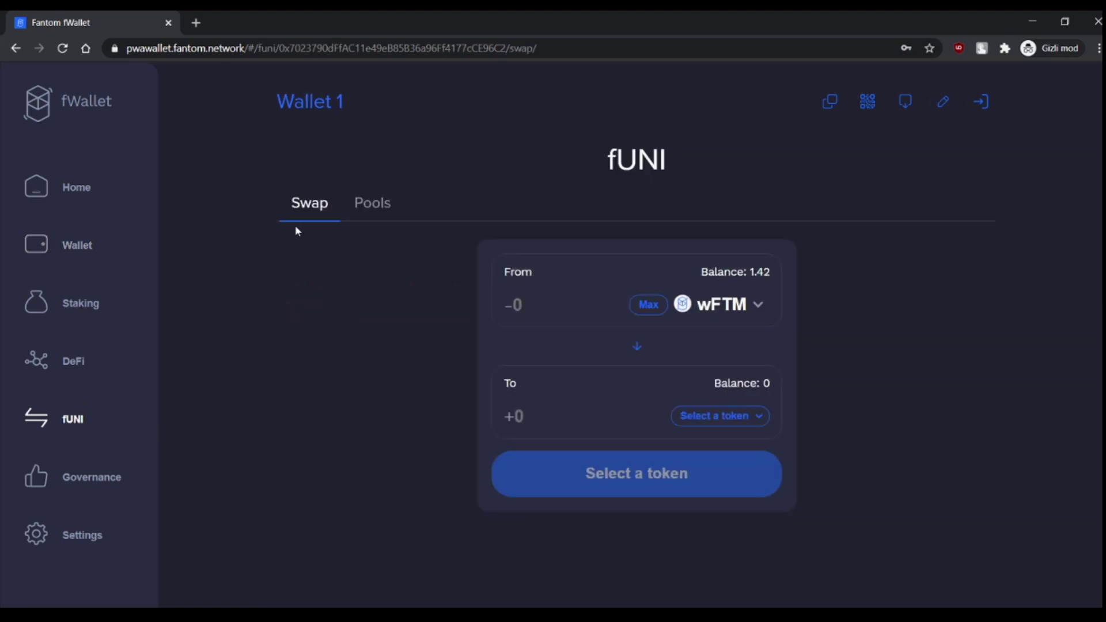
{"action": "left_click", "coordinate": [384, 215]}
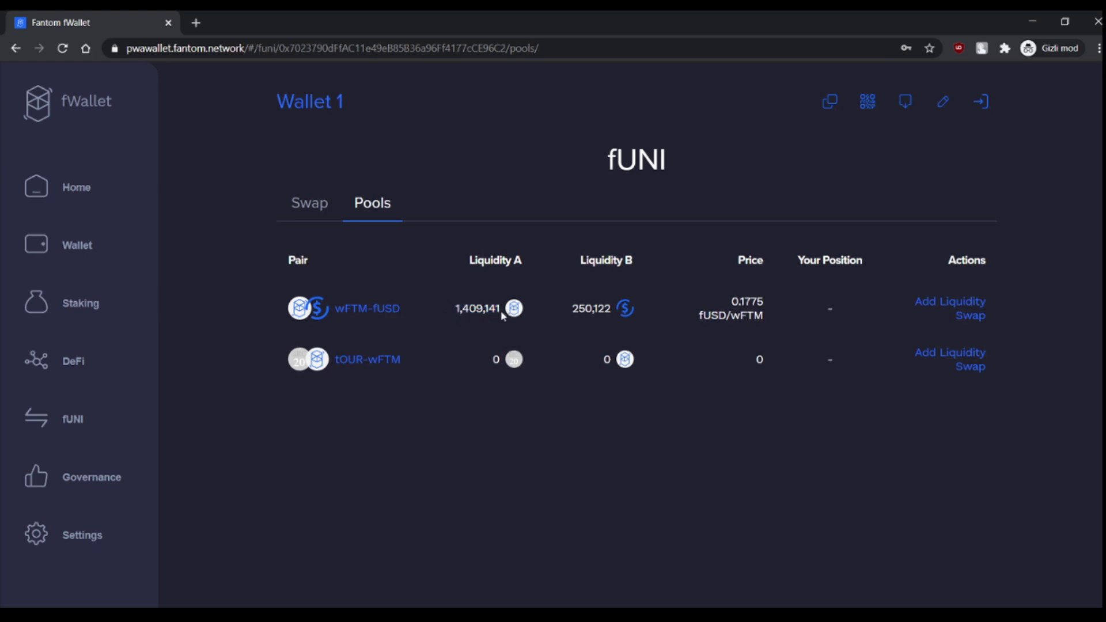
{"action": "left_click_drag", "start_coordinate": [497, 310], "coordinate": [514, 312]}
{"action": "left_click", "coordinate": [471, 321]}
Look over the wFTM-fUSD Add Liquidity form, then return to the pools list
{"action": "left_click", "coordinate": [936, 310]}
{"action": "scroll", "coordinate": [714, 374], "scroll_direction": "down", "scroll_amount": 1}
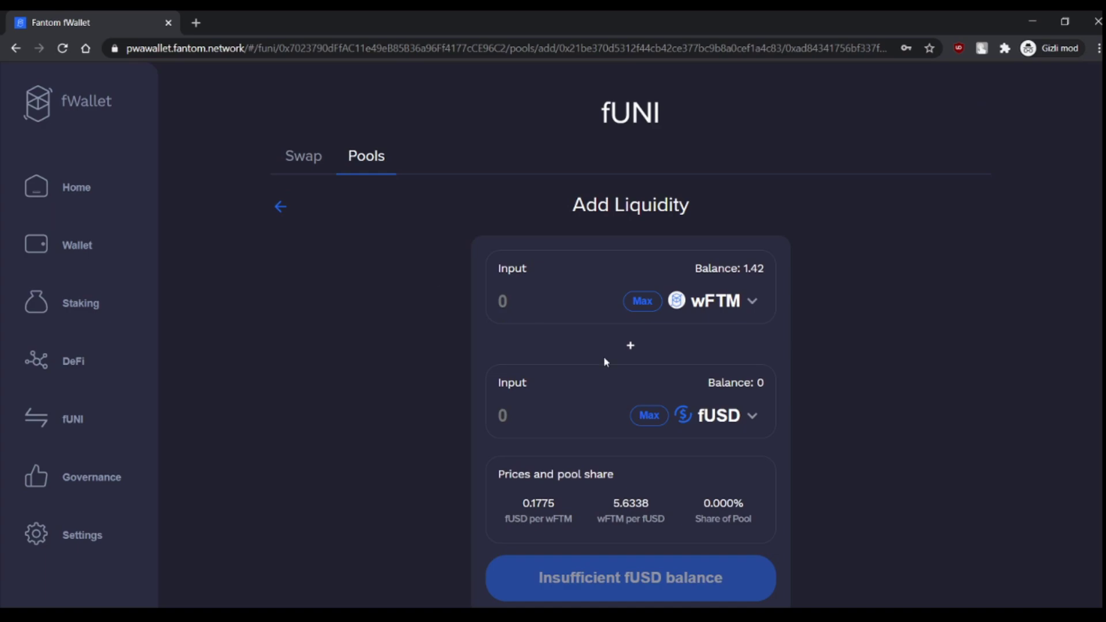
{"action": "left_click", "coordinate": [282, 207]}
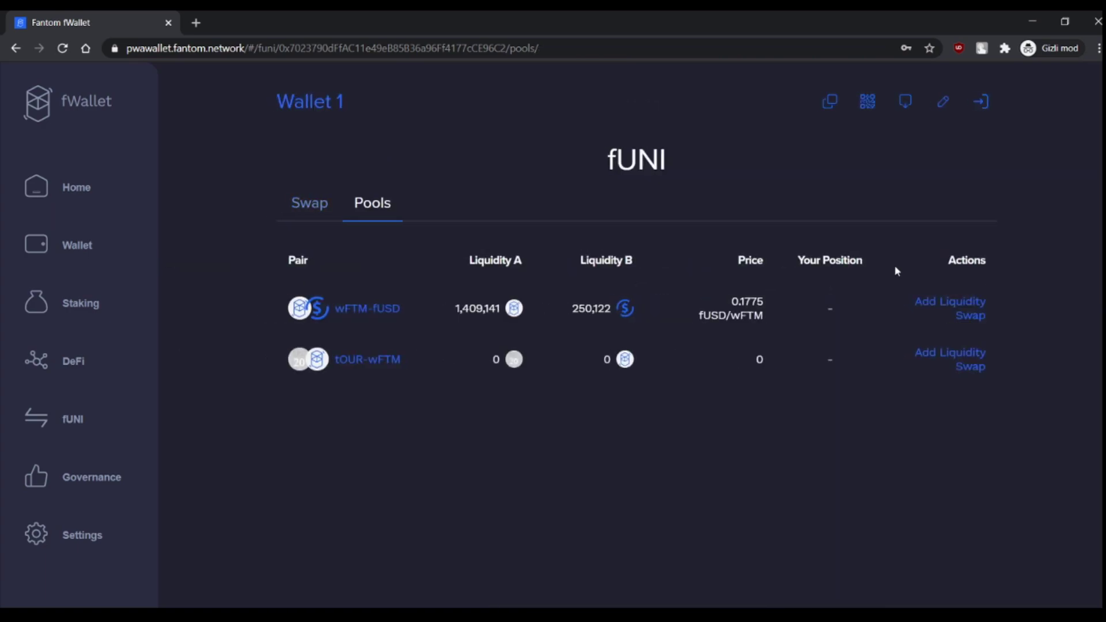
Start a wFTM swap with fUSD as the received token and the maximum 1.42 wFTM
{"action": "left_click", "coordinate": [970, 317]}
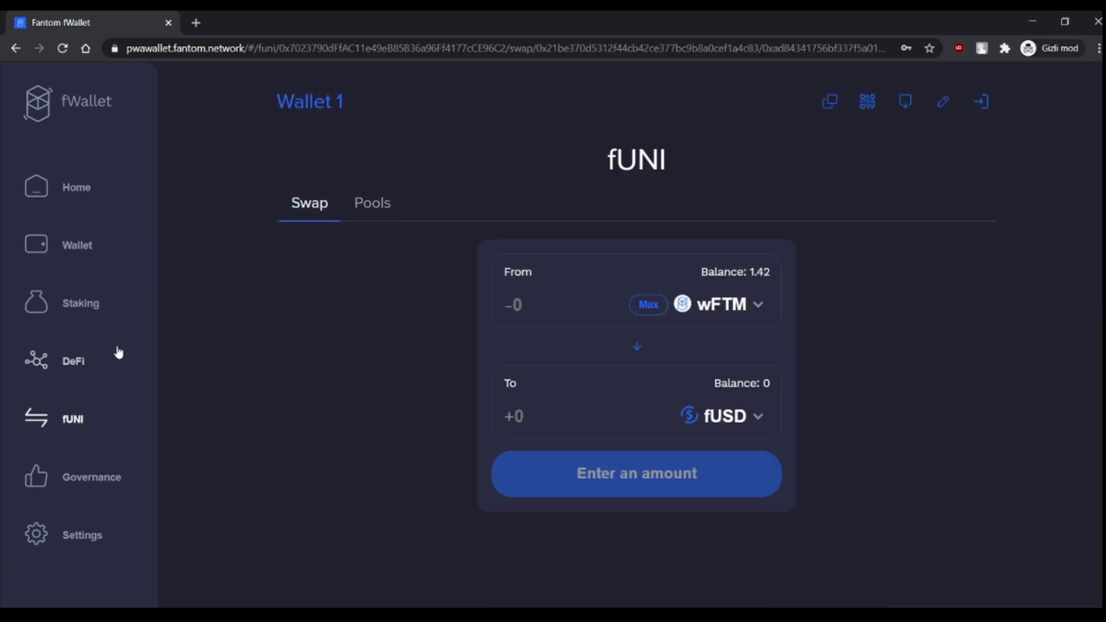
{"action": "left_click", "coordinate": [72, 376]}
{"action": "left_click", "coordinate": [72, 419]}
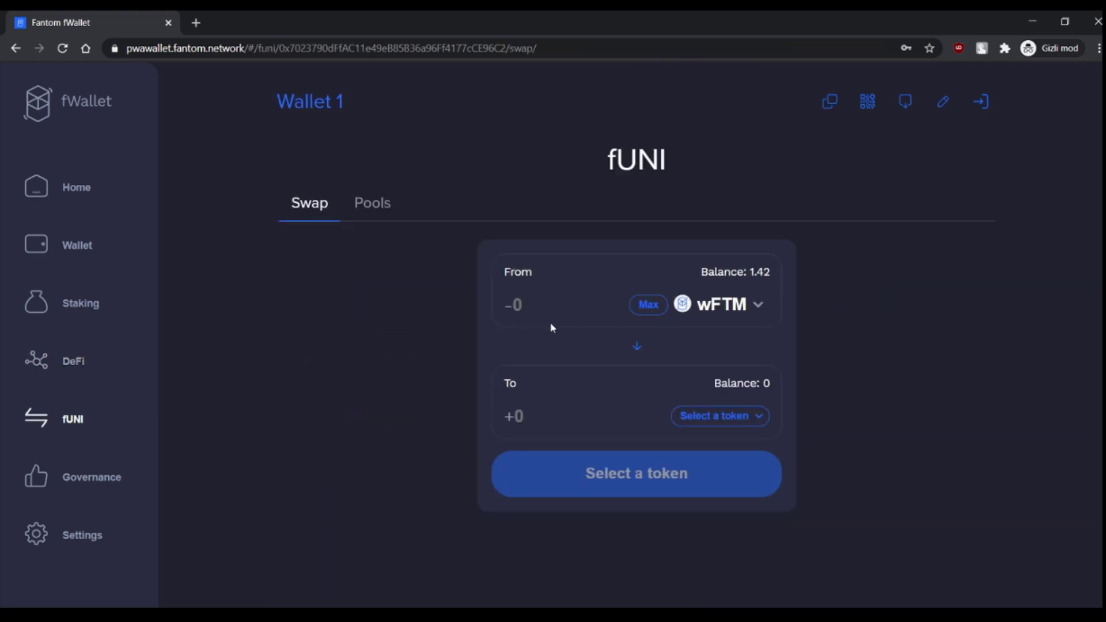
{"action": "left_click", "coordinate": [740, 417]}
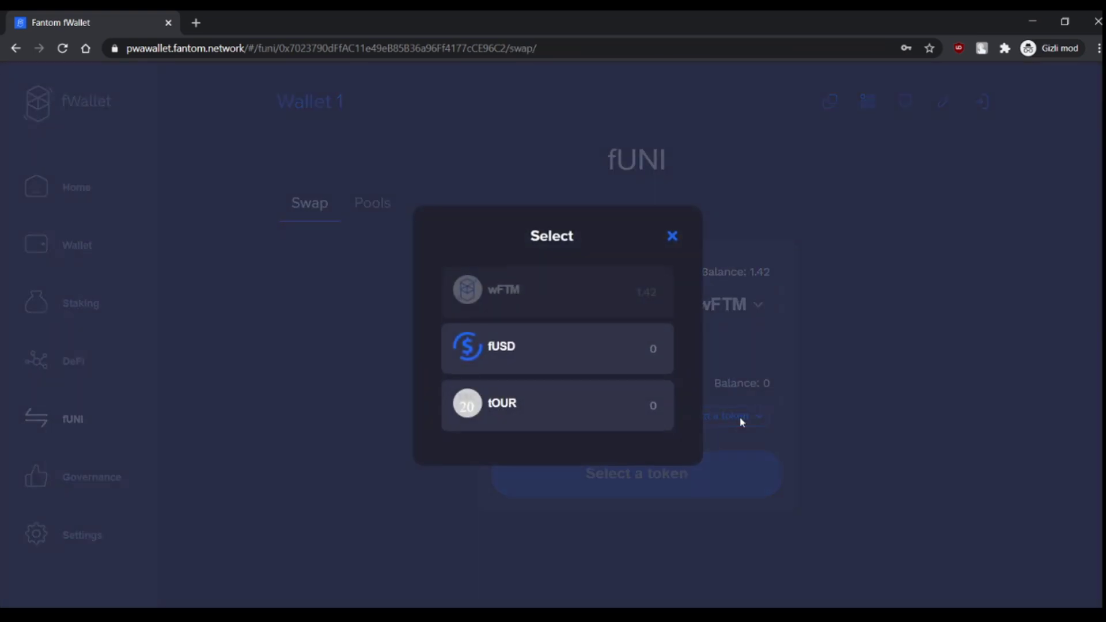
{"action": "left_click", "coordinate": [558, 348]}
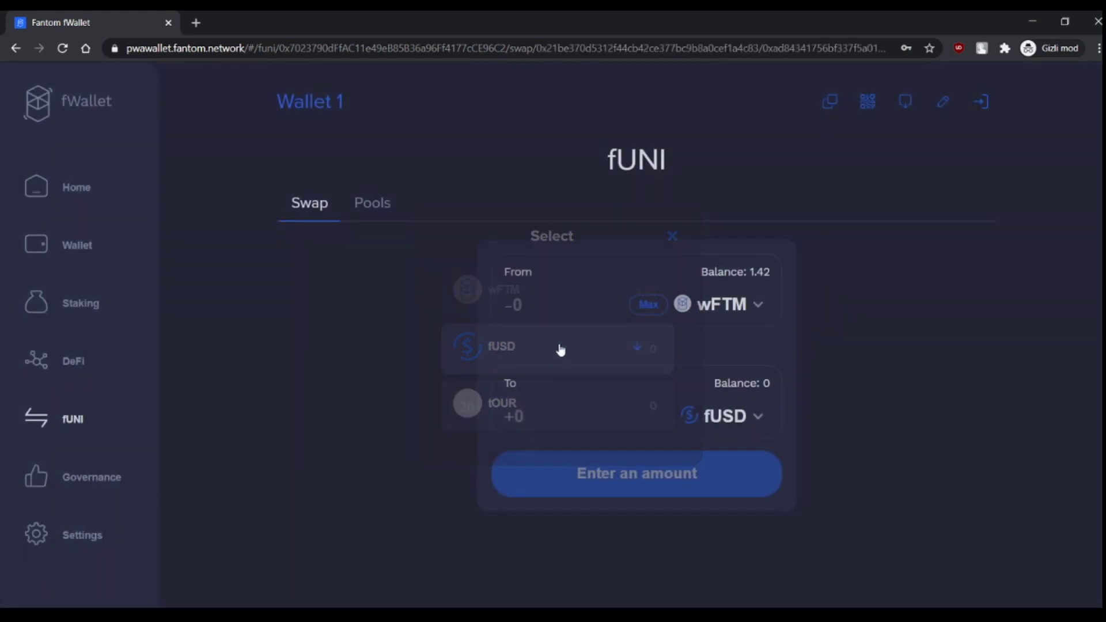
{"action": "left_click", "coordinate": [648, 306]}
Show the quote as fUSD per wFTM and highlight the 0.30% price impact
{"action": "scroll", "coordinate": [499, 358], "scroll_direction": "down", "scroll_amount": 1}
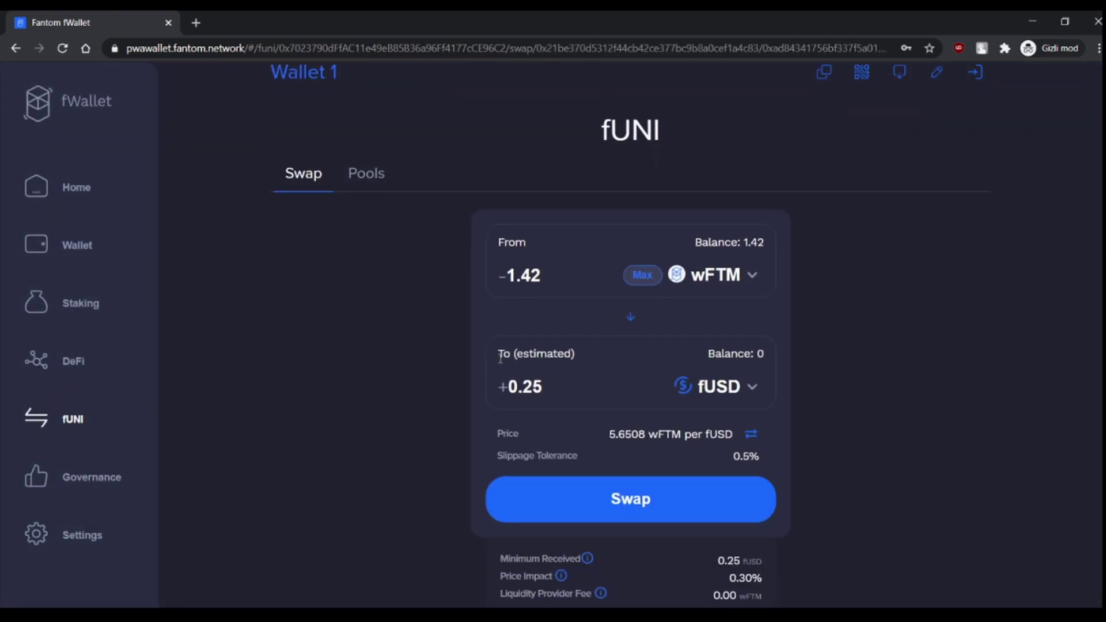
{"action": "scroll", "coordinate": [490, 380], "scroll_direction": "down", "scroll_amount": 1}
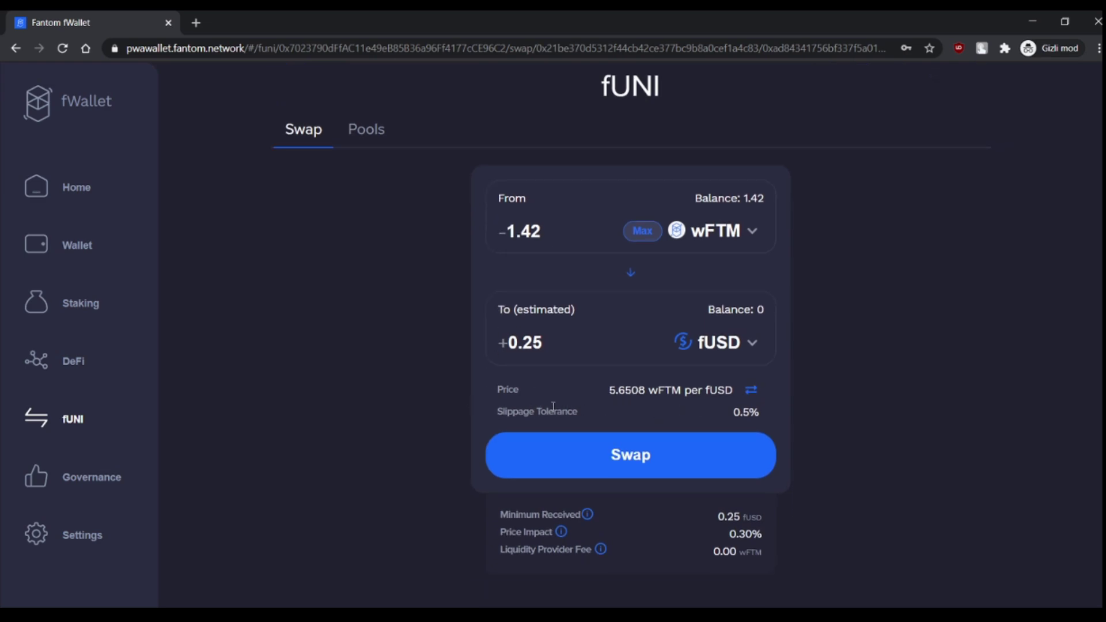
{"action": "left_click", "coordinate": [751, 392]}
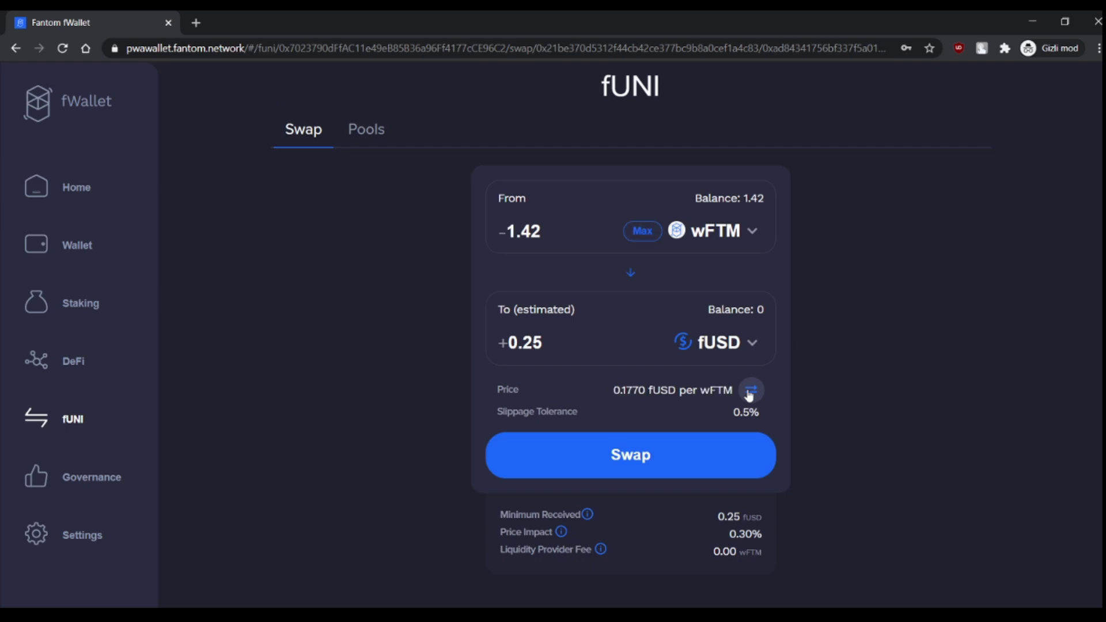
{"action": "left_click", "coordinate": [750, 392]}
{"action": "left_click", "coordinate": [751, 391]}
{"action": "left_click", "coordinate": [750, 392]}
{"action": "left_click", "coordinate": [750, 392]}
{"action": "left_click_drag", "start_coordinate": [727, 535], "coordinate": [770, 546]}
{"action": "left_click", "coordinate": [850, 544]}
In fMint's Mint Synths form, set 0.50 fUSD to mint and submit it
{"action": "left_click", "coordinate": [76, 365]}
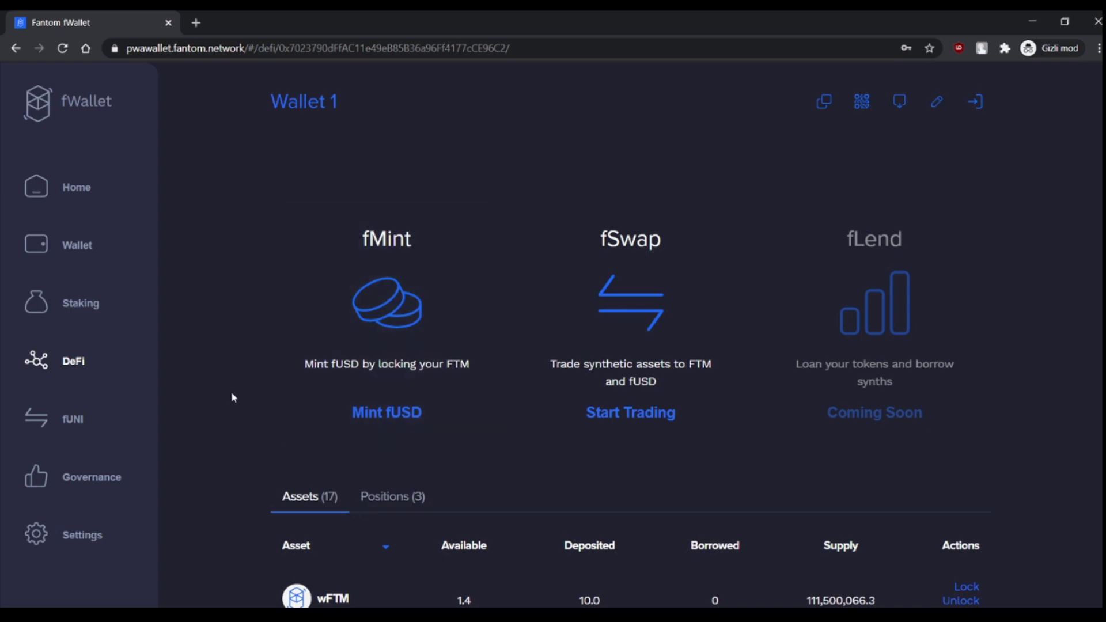
{"action": "left_click", "coordinate": [422, 389]}
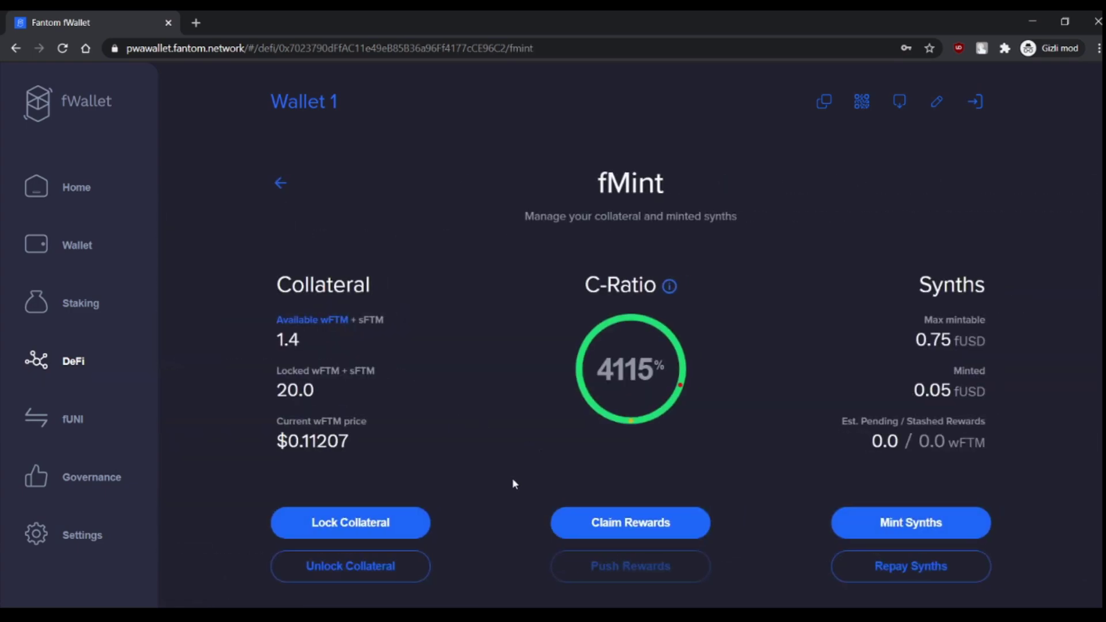
{"action": "scroll", "coordinate": [512, 484], "scroll_direction": "down", "scroll_amount": 2}
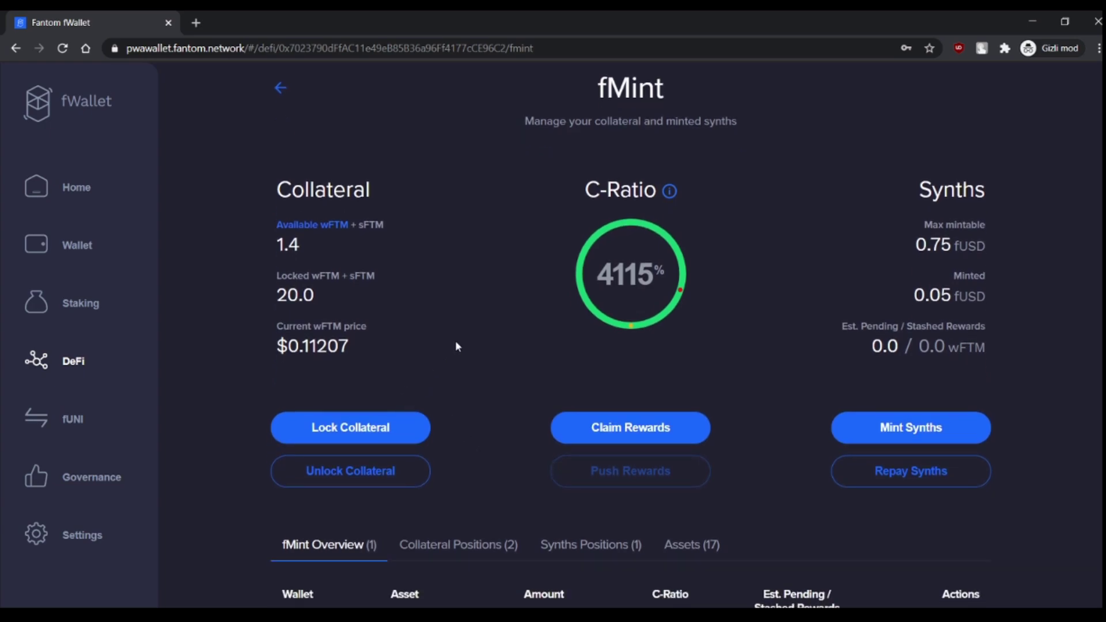
{"action": "left_click", "coordinate": [914, 437]}
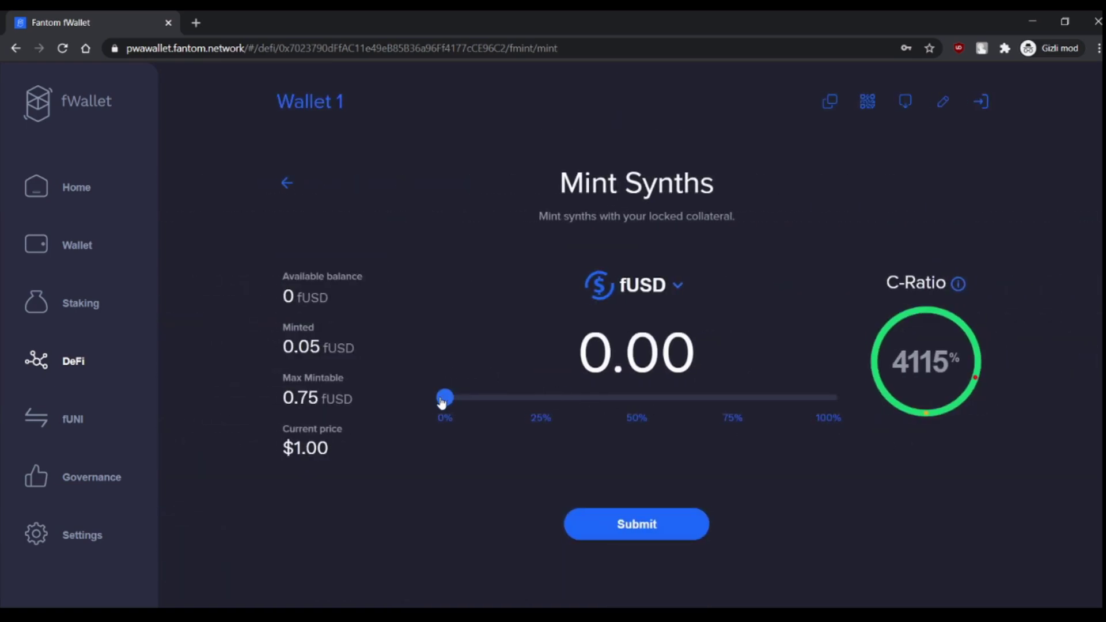
{"action": "left_click_drag", "start_coordinate": [444, 401], "coordinate": [718, 411]}
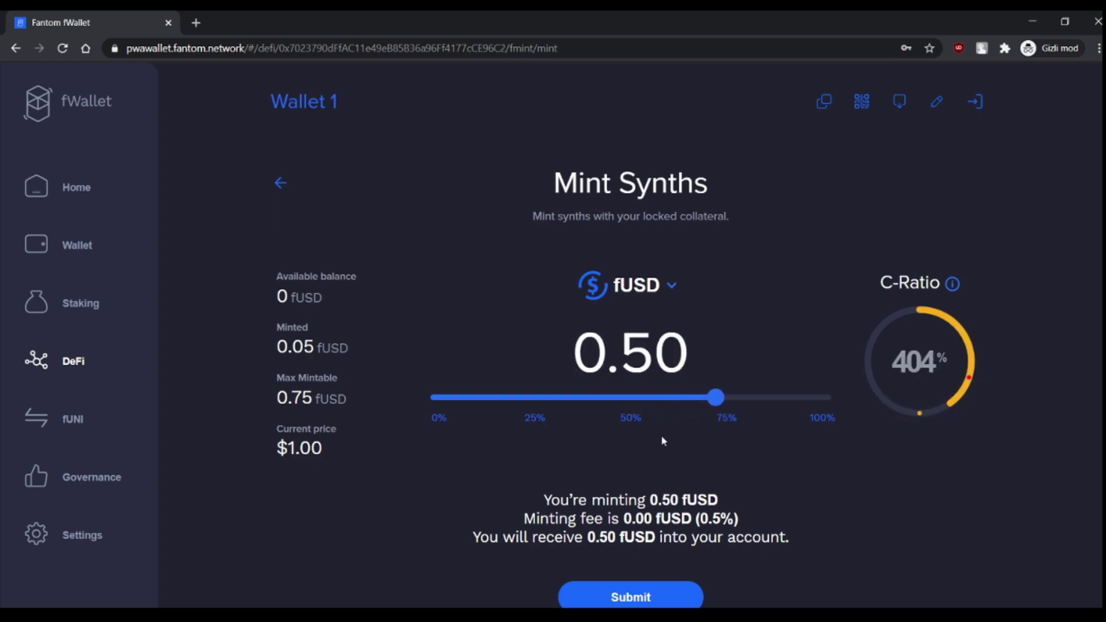
{"action": "scroll", "coordinate": [663, 509], "scroll_direction": "down", "scroll_amount": 1}
{"action": "left_click", "coordinate": [632, 562]}
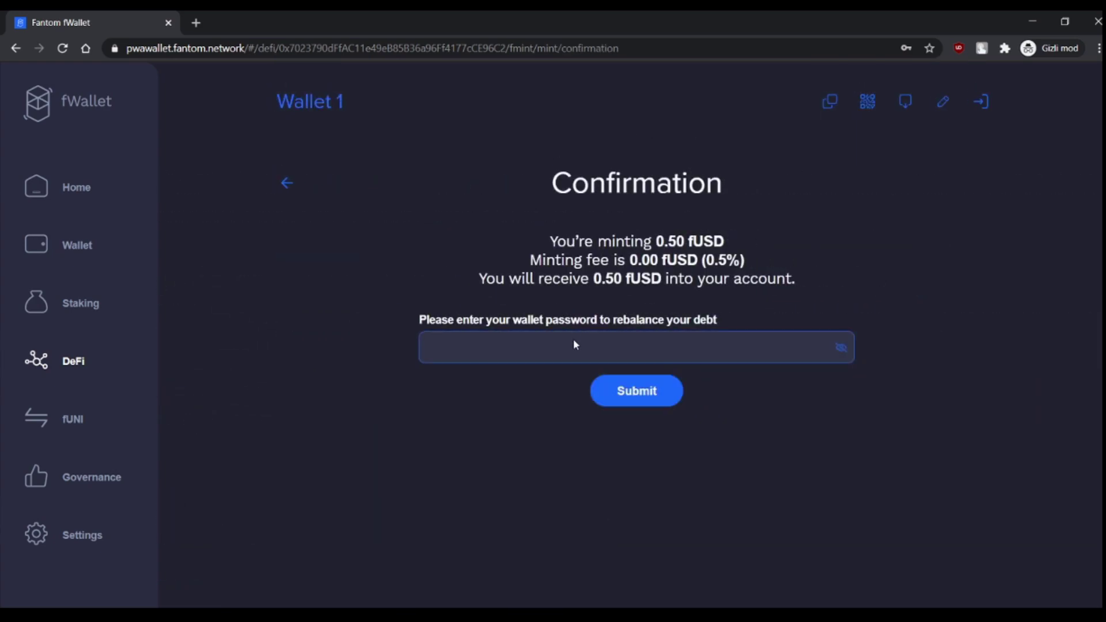
Confirm the mint with the wallet password and return to the fMint overview
{"action": "left_click", "coordinate": [575, 345]}
{"action": "type", "text": "•••••••••"}
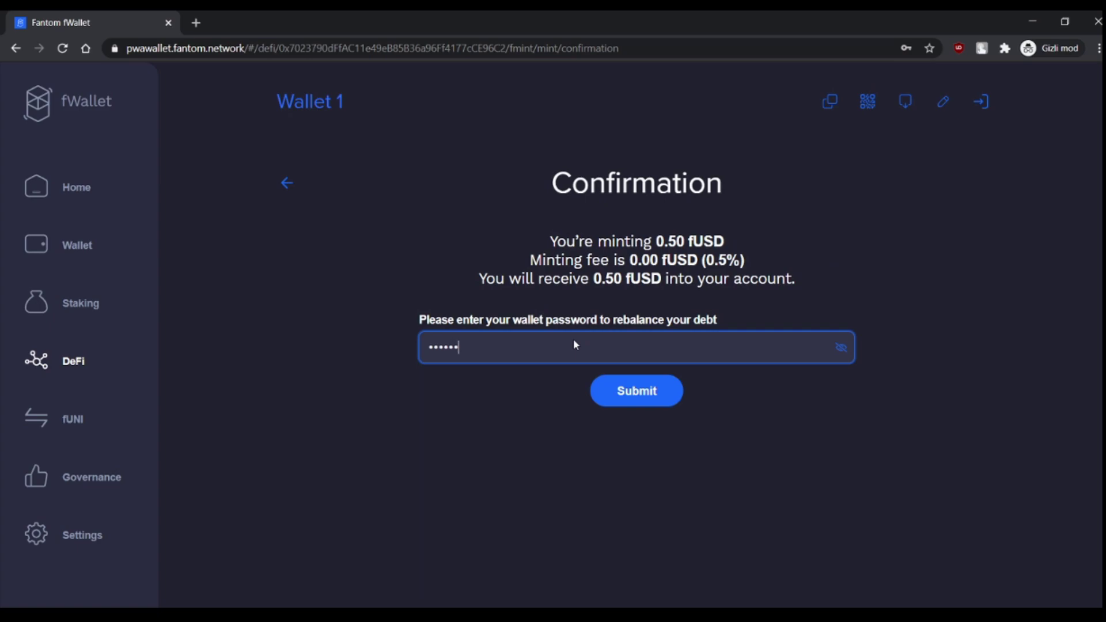
{"action": "type", "text": "••"}
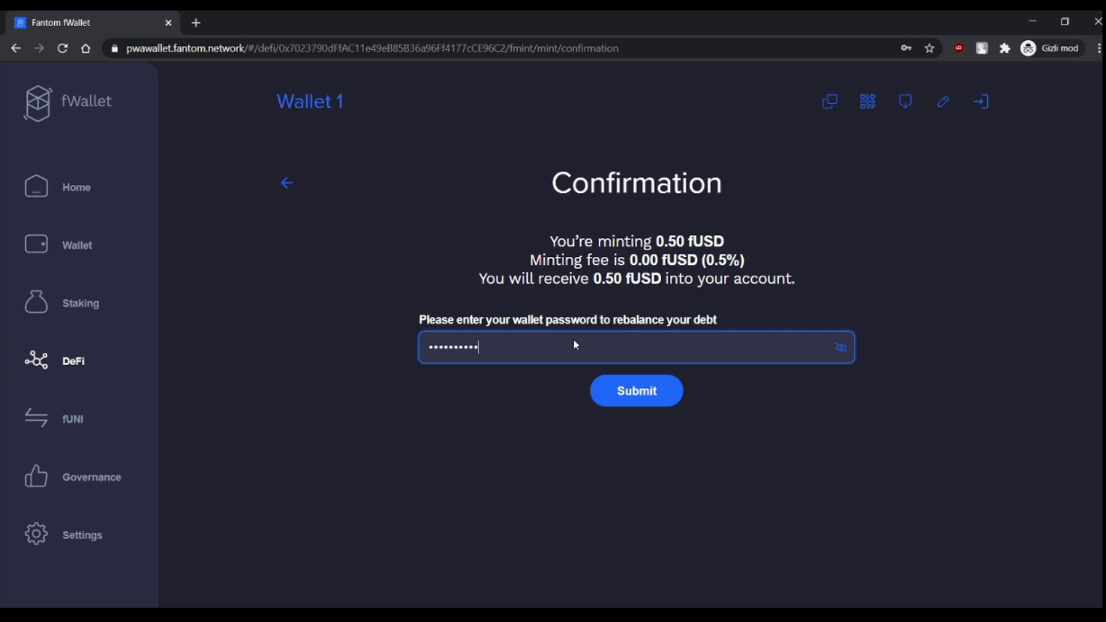
{"action": "left_click", "coordinate": [634, 401]}
{"action": "left_click", "coordinate": [636, 400]}
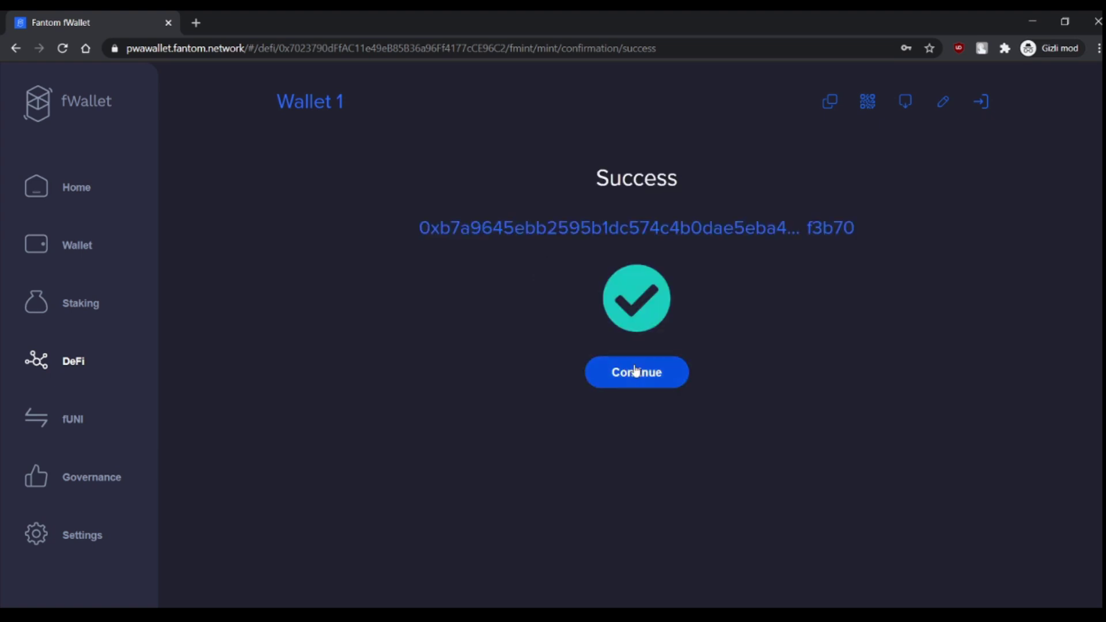
{"action": "left_click", "coordinate": [637, 370]}
{"action": "left_click", "coordinate": [273, 183]}
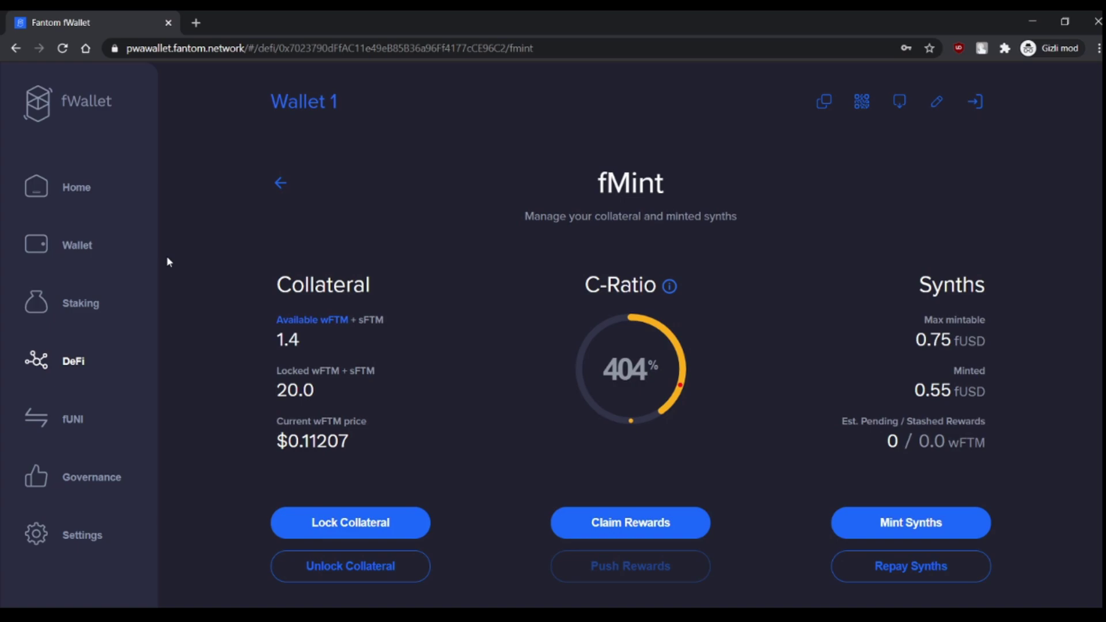
In the wFTM-fUSD Add Liquidity form, fill then clear the 0.50 fUSD amount, and go to DeFi
{"action": "left_click", "coordinate": [73, 420]}
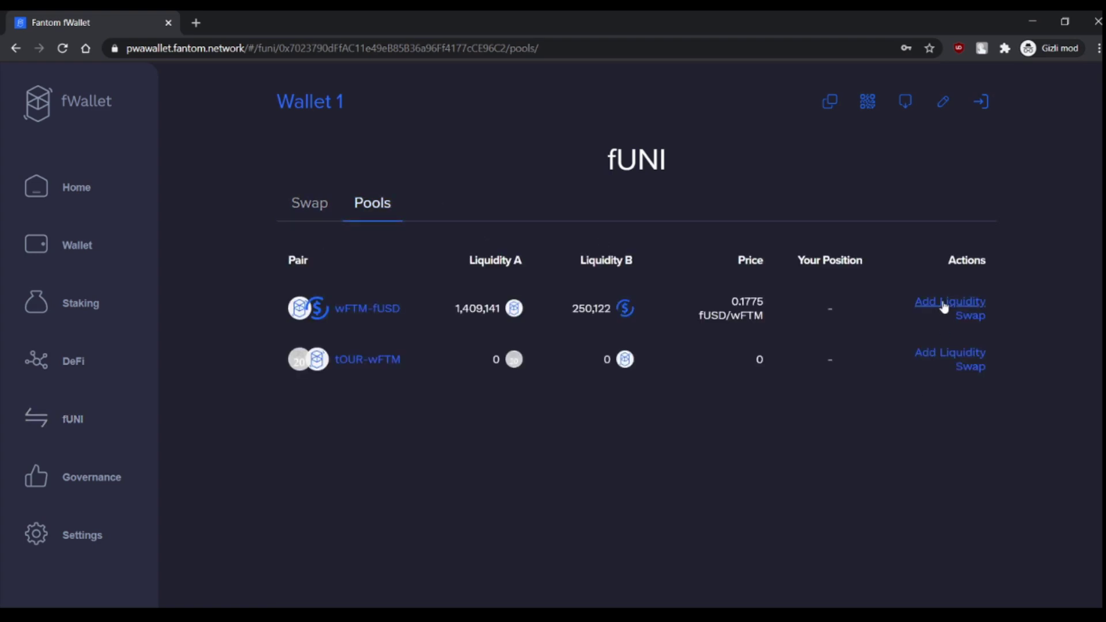
{"action": "left_click", "coordinate": [945, 307]}
{"action": "left_click", "coordinate": [650, 463]}
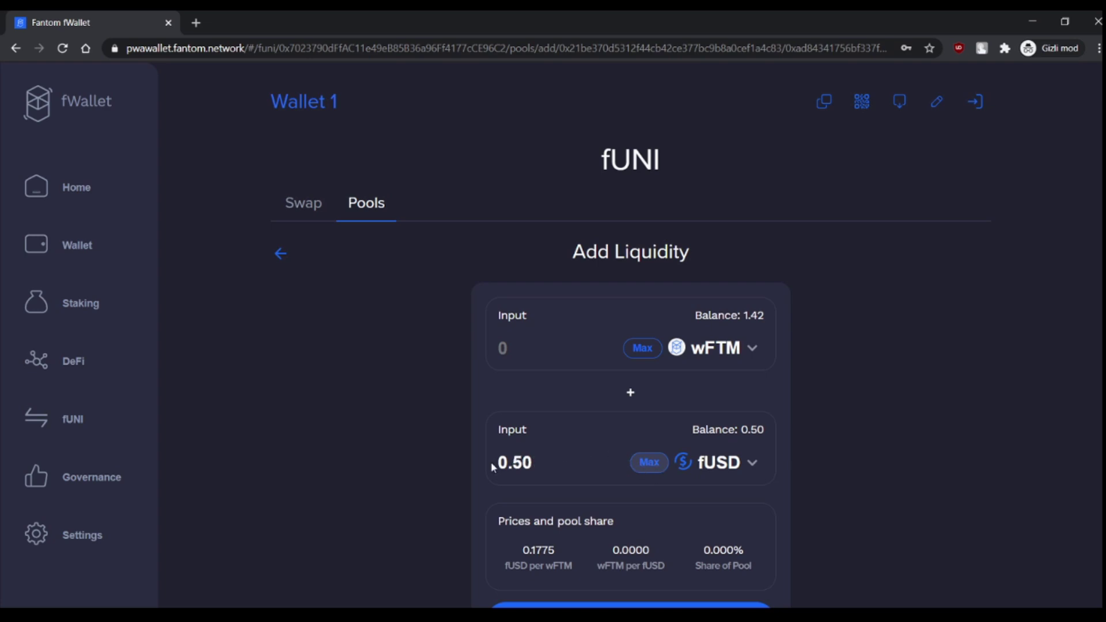
{"action": "left_click_drag", "start_coordinate": [494, 462], "coordinate": [528, 461]}
{"action": "key", "text": "BackSpace"}
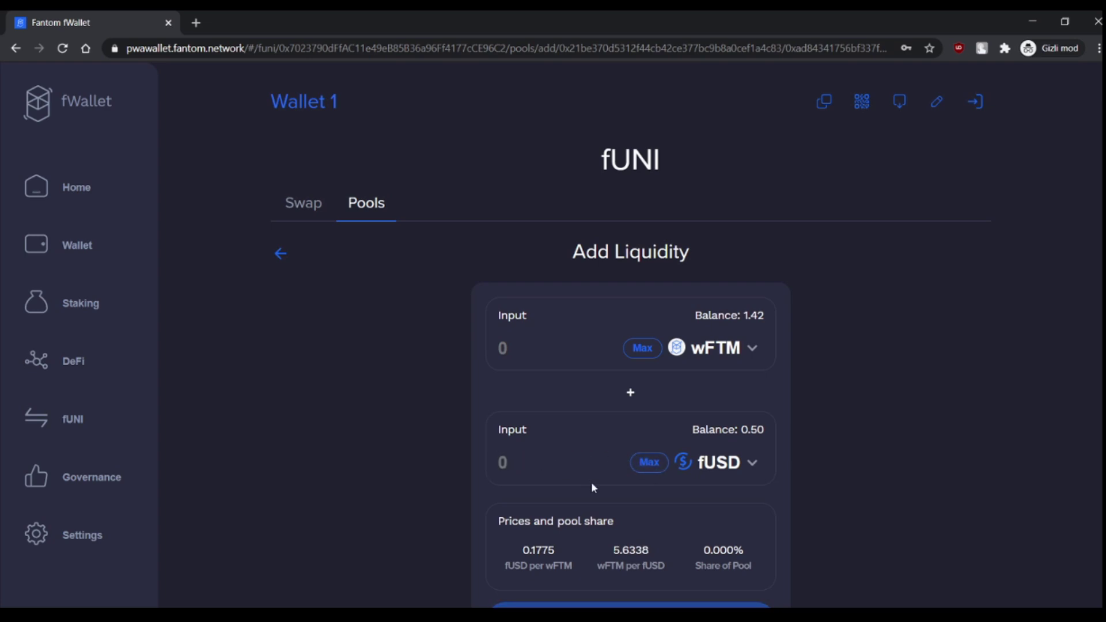
{"action": "scroll", "coordinate": [592, 482], "scroll_direction": "down", "scroll_amount": 1}
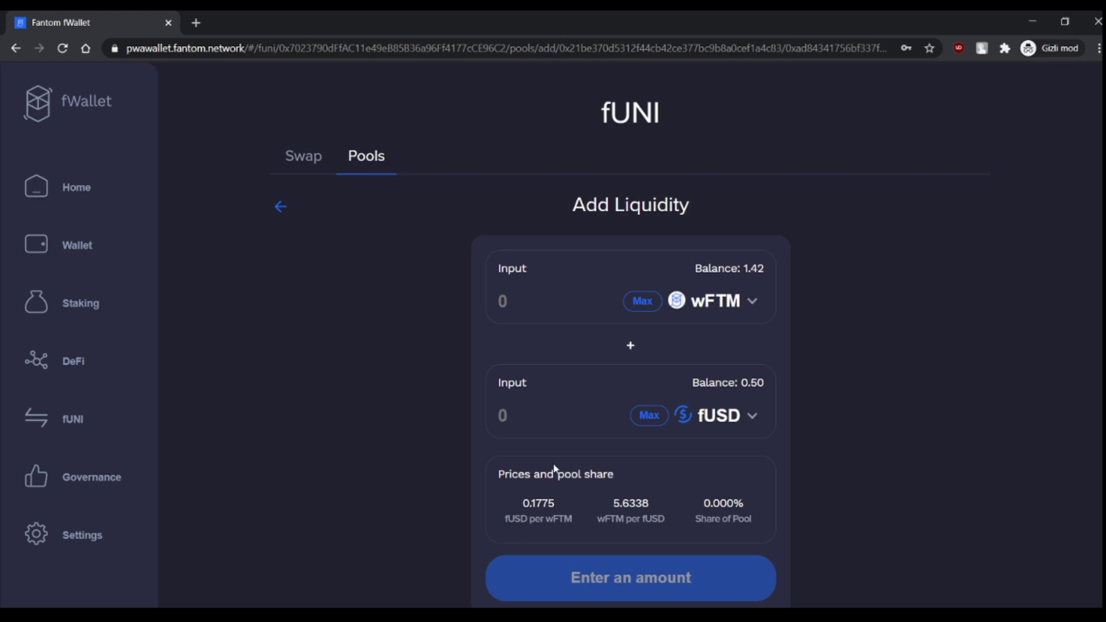
{"action": "scroll", "coordinate": [554, 464], "scroll_direction": "down", "scroll_amount": 1}
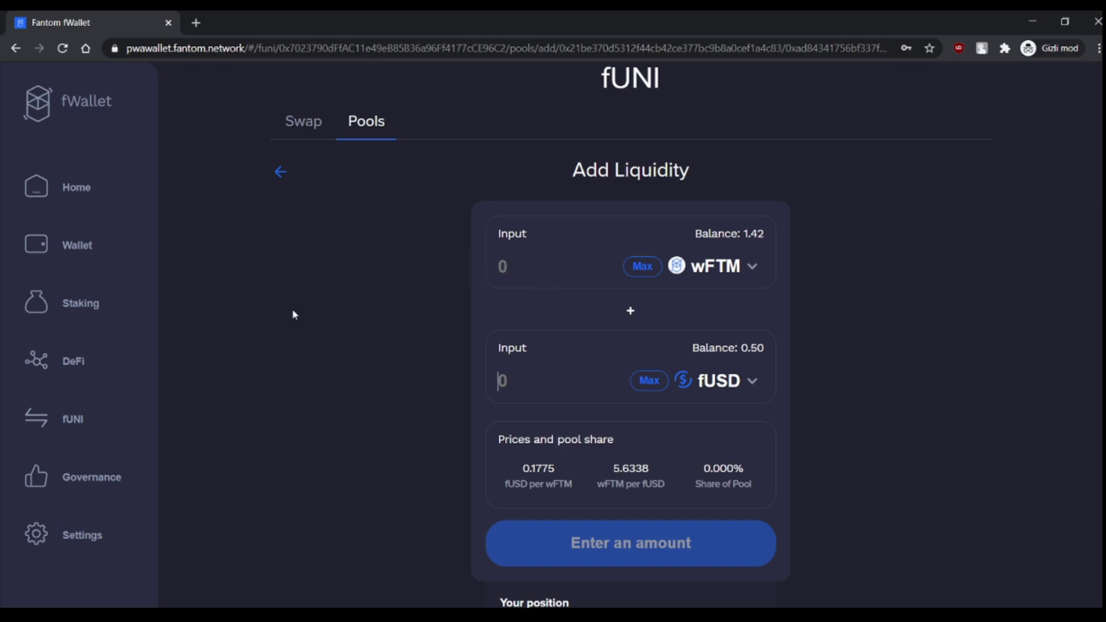
{"action": "left_click", "coordinate": [73, 362]}
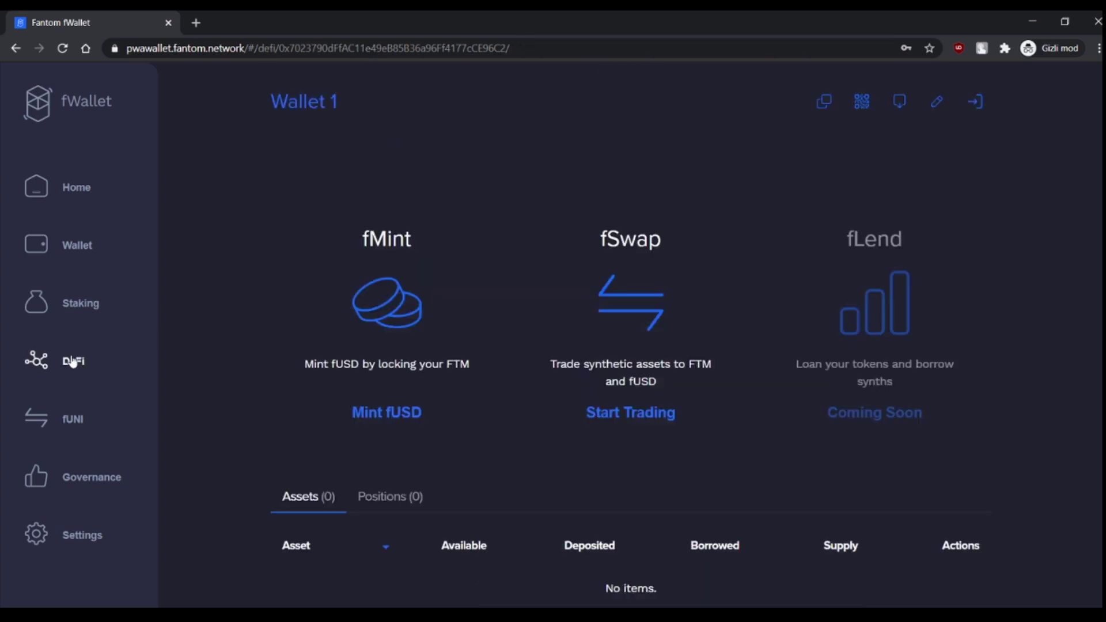
Swap the entire 149.9 FTM balance into wFTM in fSwap, confirming with the wallet password
{"action": "left_click", "coordinate": [614, 282]}
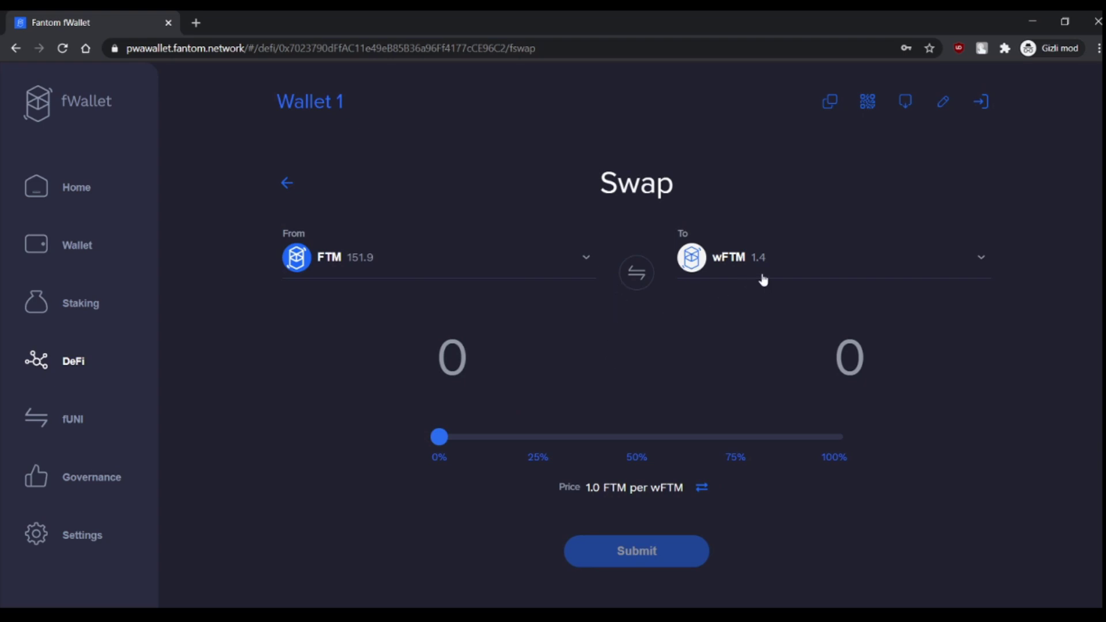
{"action": "left_click_drag", "start_coordinate": [439, 438], "coordinate": [927, 458]}
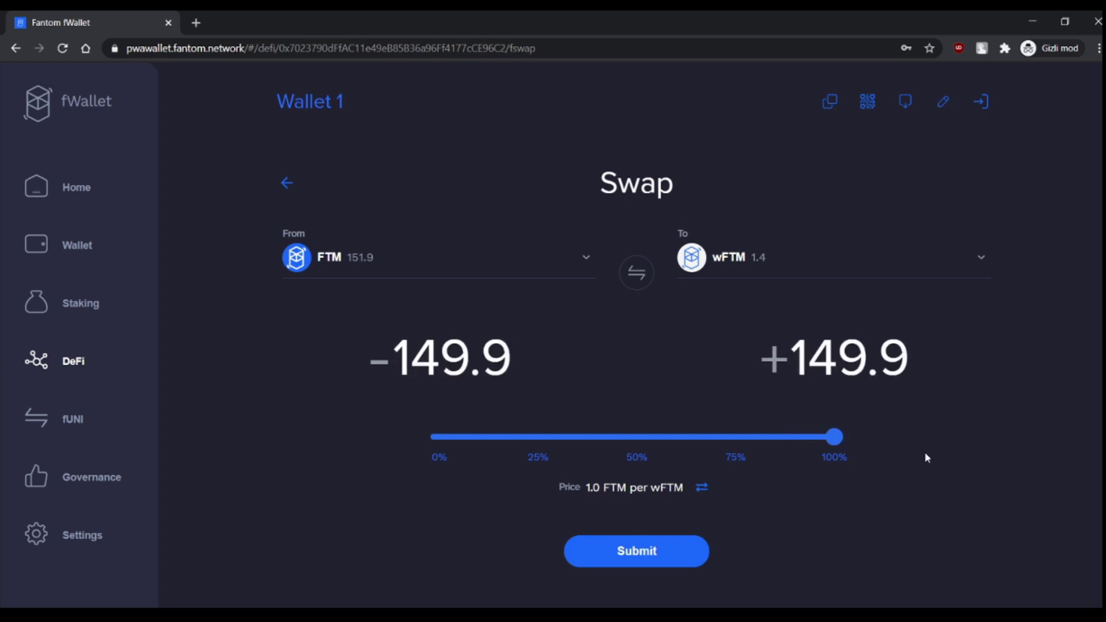
{"action": "left_click", "coordinate": [606, 563]}
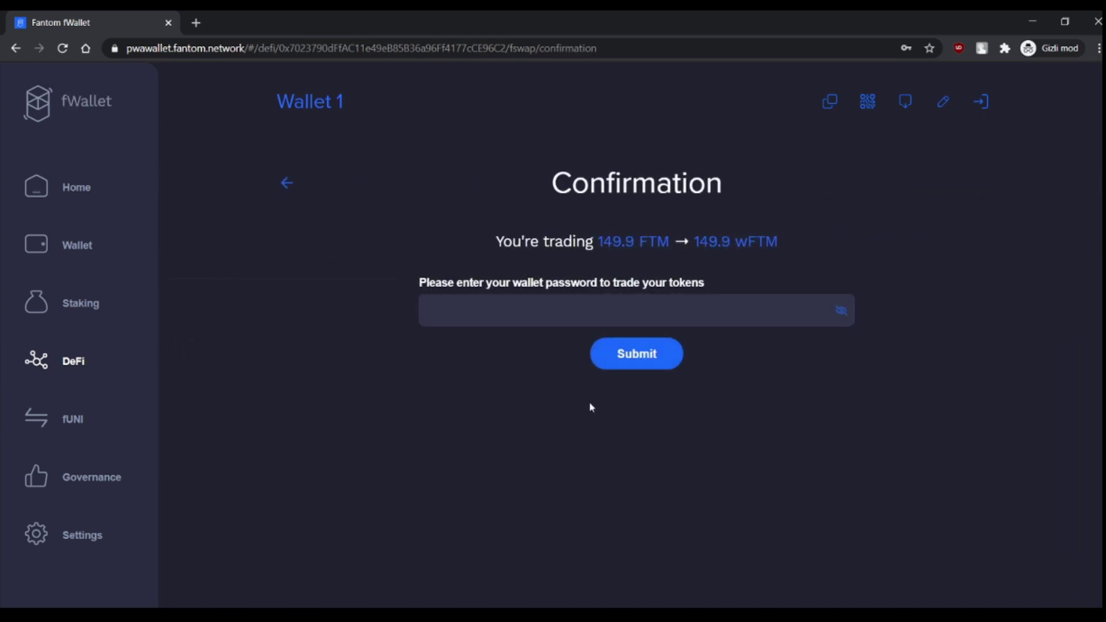
{"action": "left_click", "coordinate": [628, 299]}
{"action": "type", "text": "****"}
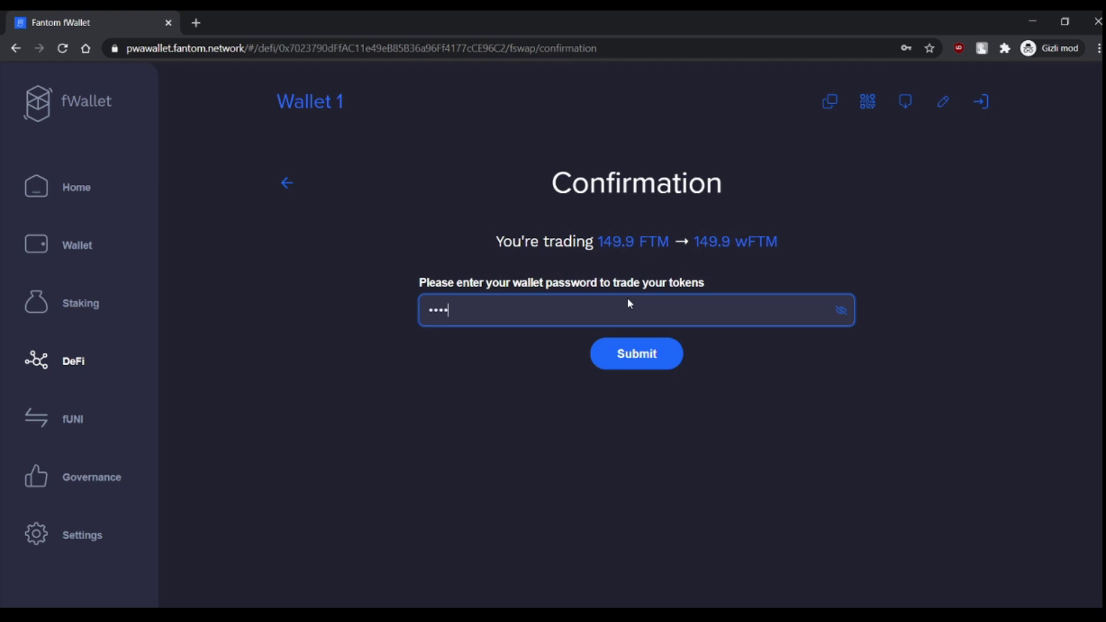
{"action": "type", "text": "********"}
{"action": "left_click", "coordinate": [632, 355]}
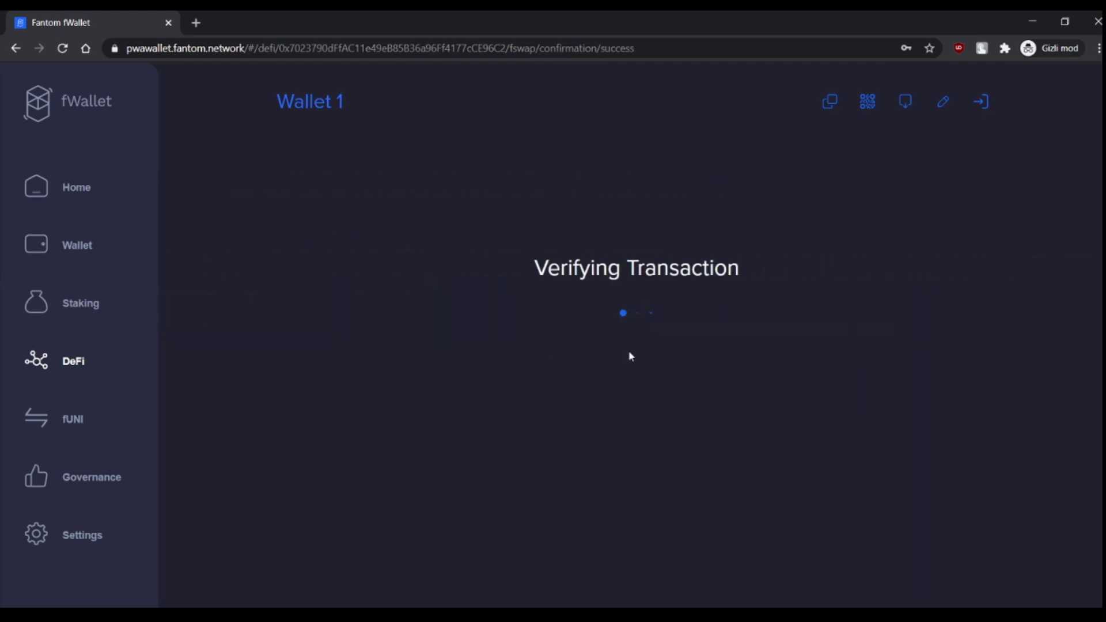
{"action": "left_click", "coordinate": [632, 378]}
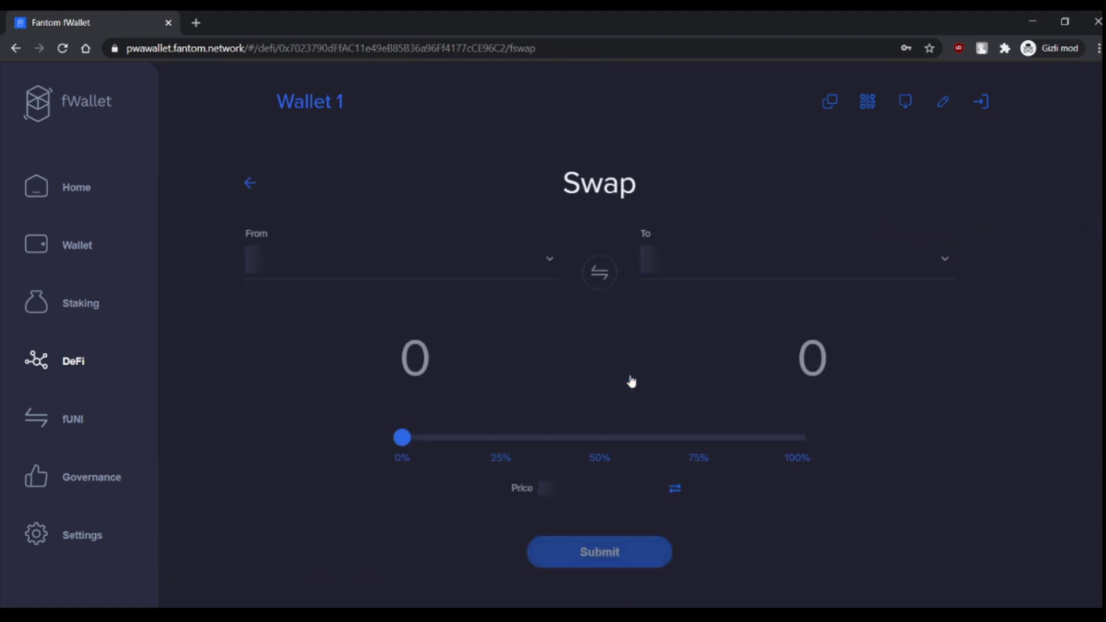
Open fUNI Pools' wFTM-fUSD Add Liquidity and fill 2.80 wFTM with the maximum 0.50 fUSD
{"action": "left_click", "coordinate": [73, 420]}
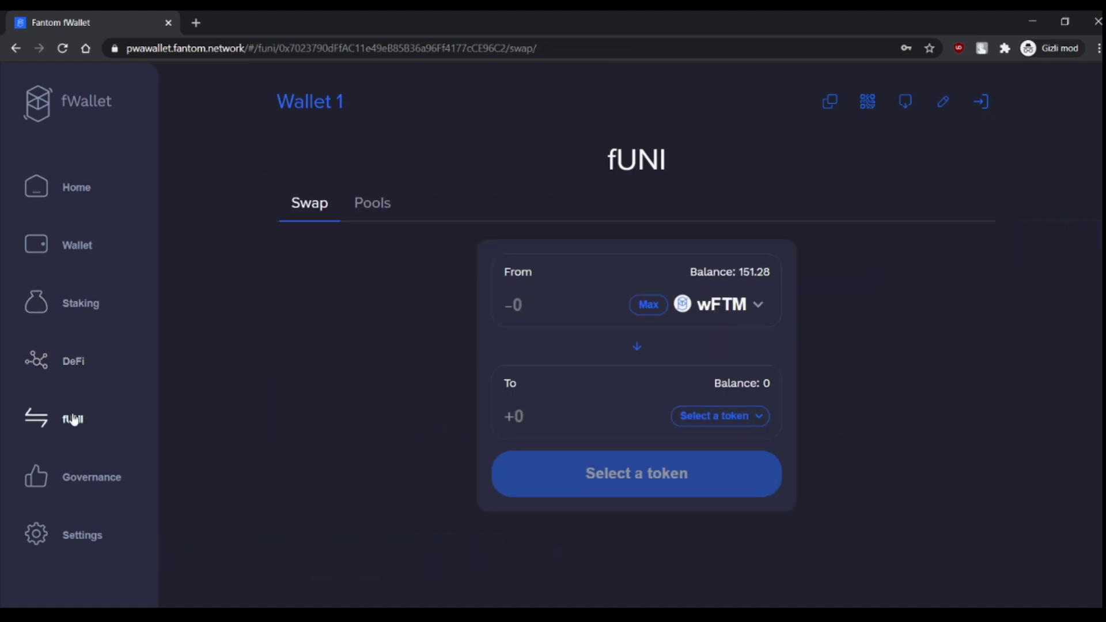
{"action": "left_click", "coordinate": [372, 204]}
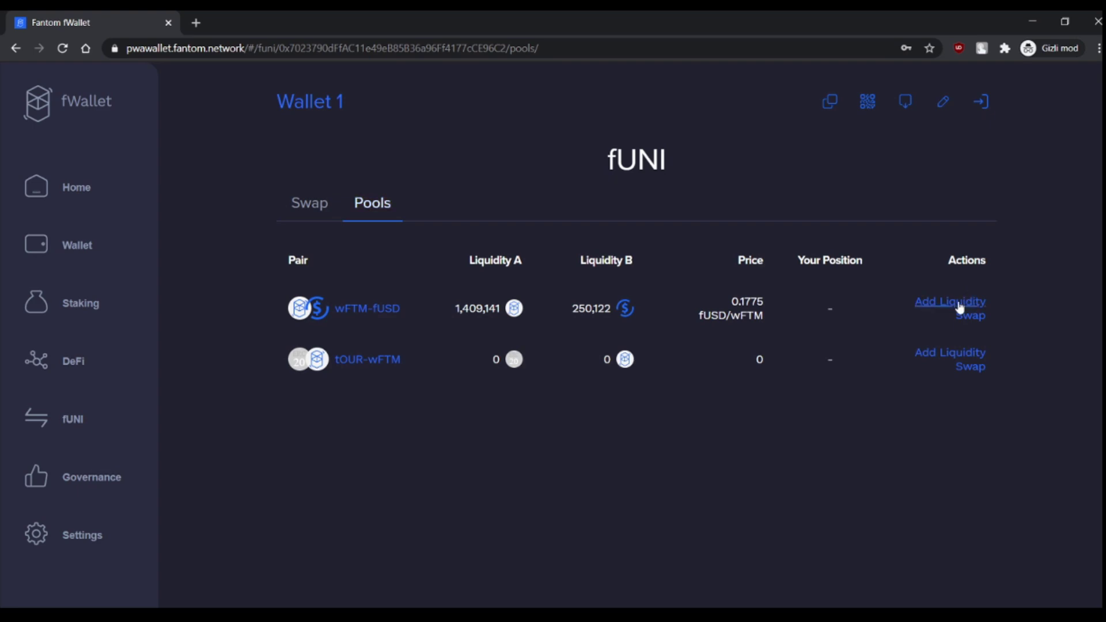
{"action": "left_click", "coordinate": [959, 303]}
{"action": "left_click", "coordinate": [648, 468]}
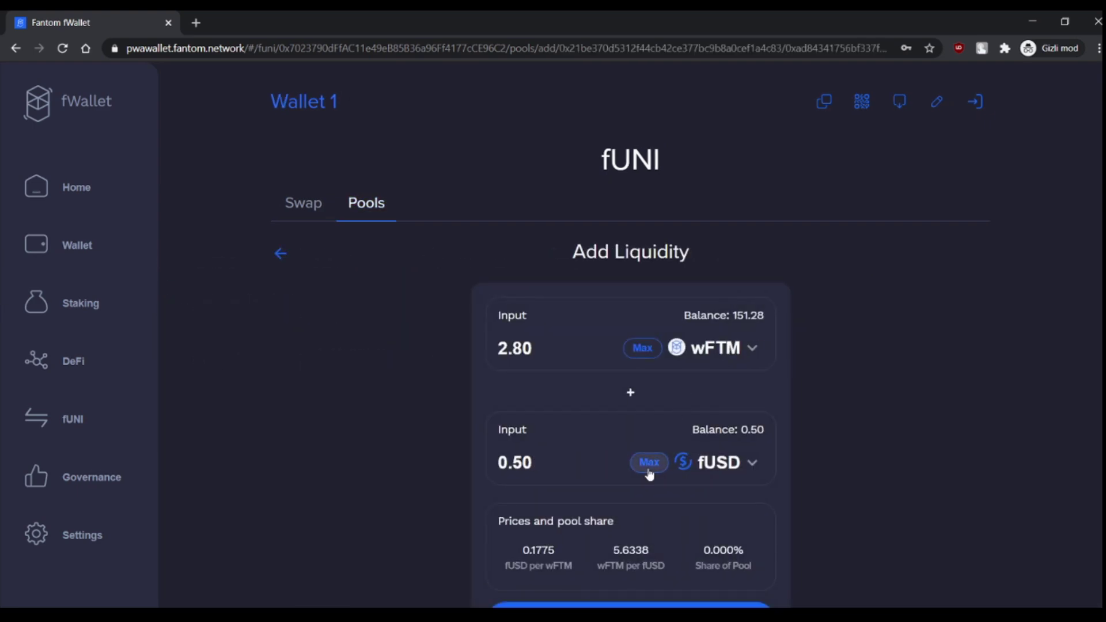
{"action": "scroll", "coordinate": [797, 496], "scroll_direction": "down", "scroll_amount": 1}
{"action": "left_click", "coordinate": [566, 424]}
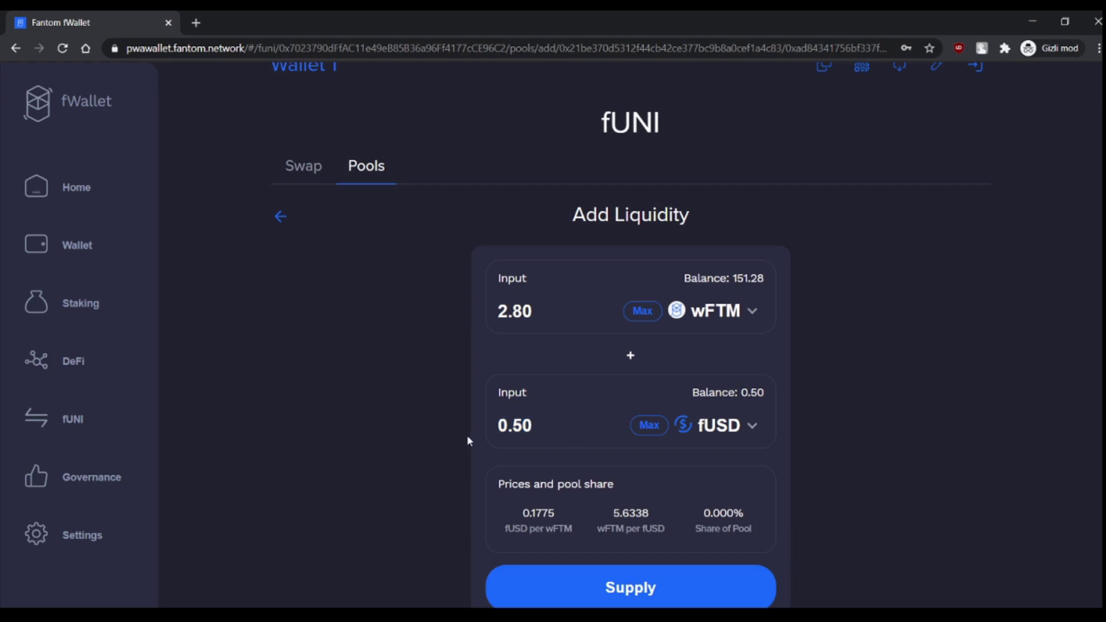
{"action": "scroll", "coordinate": [454, 437], "scroll_direction": "down", "scroll_amount": 1}
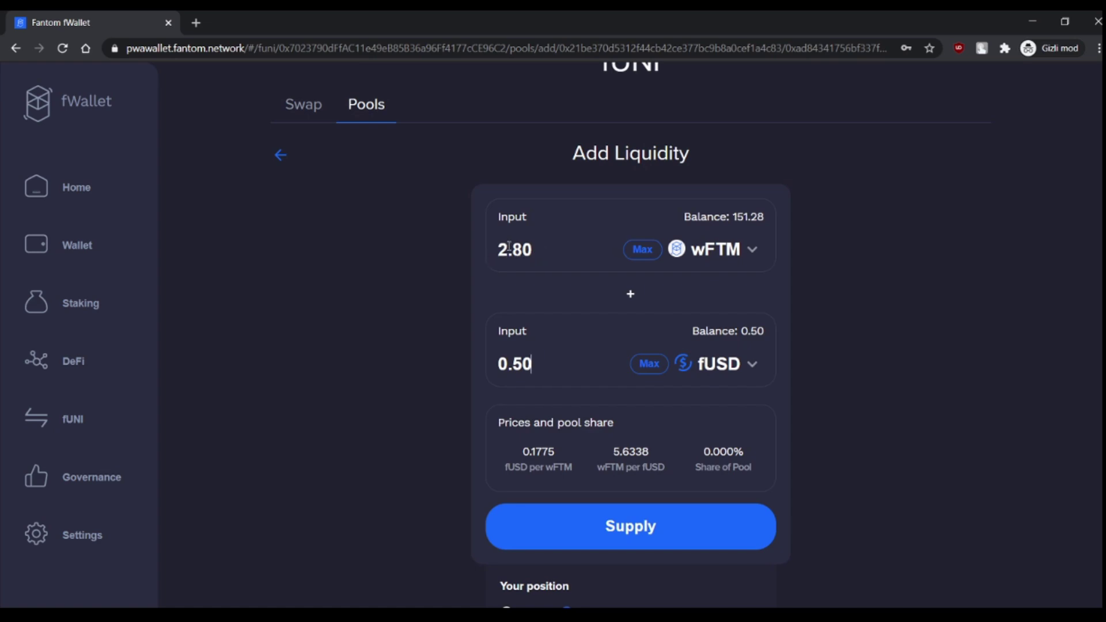
{"action": "scroll", "coordinate": [520, 351], "scroll_direction": "down", "scroll_amount": 1}
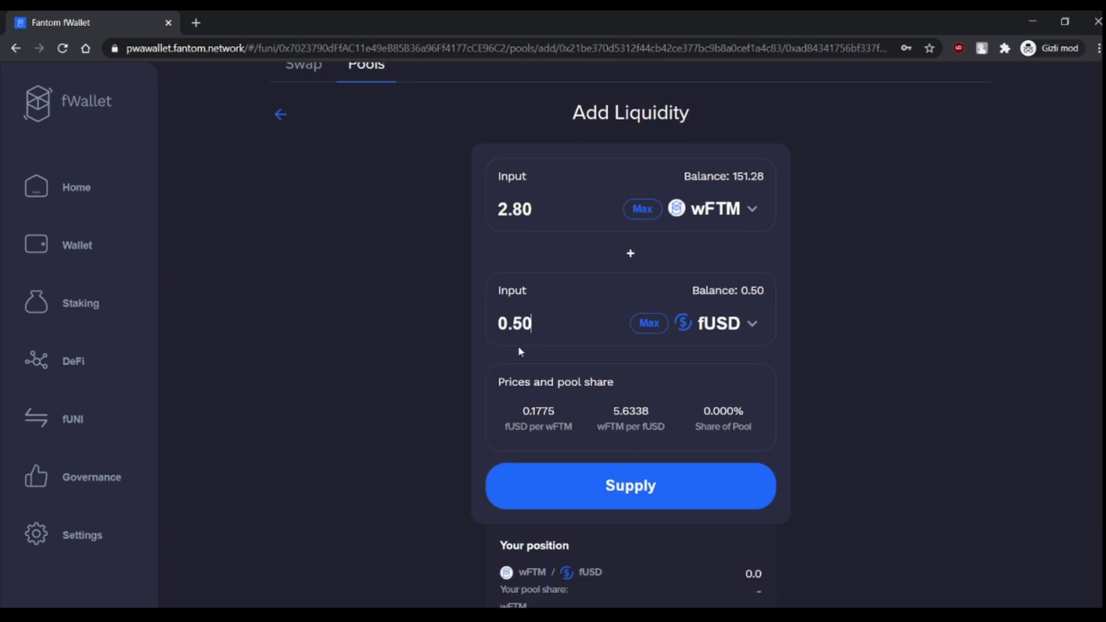
Supply the liquidity and approve spending 2.80 wFTM with the wallet password
{"action": "left_click", "coordinate": [632, 479]}
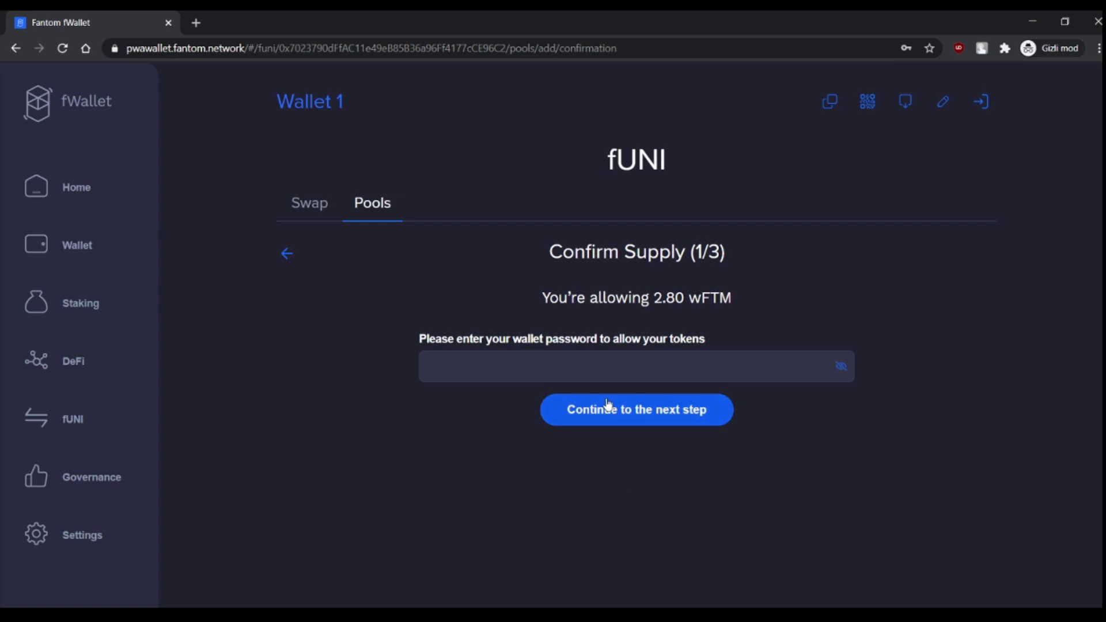
{"action": "left_click", "coordinate": [597, 366]}
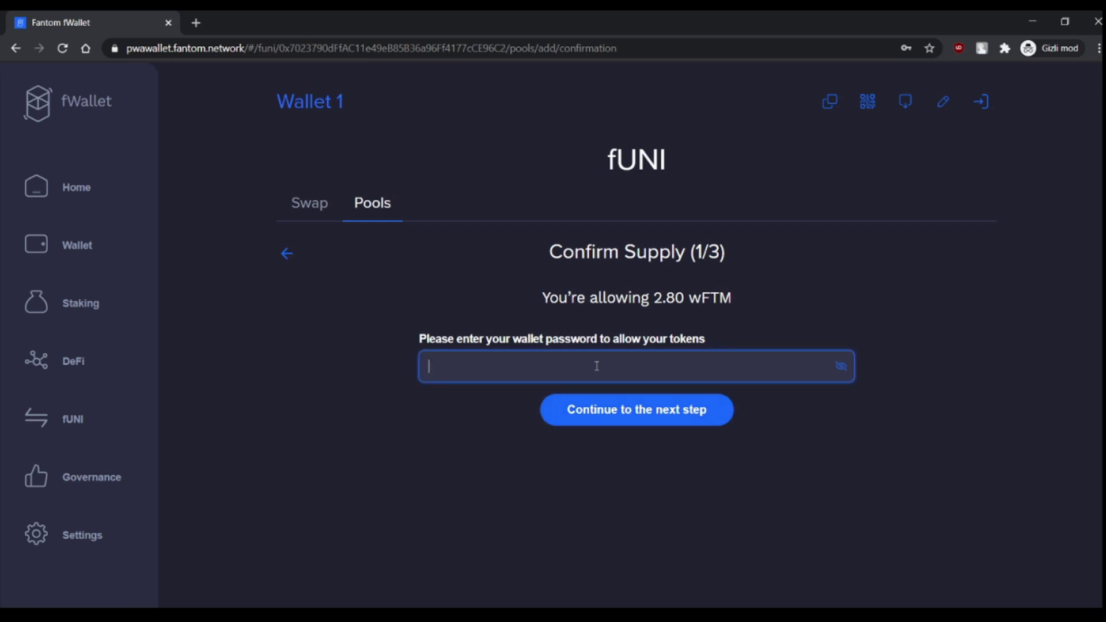
{"action": "type", "text": "aaaaaaaaaaa"}
{"action": "key", "text": "ctrl+a"}
{"action": "key", "text": "BackSpace"}
{"action": "type", "text": "aaaaaaaaaaa"}
{"action": "left_click", "coordinate": [608, 412]}
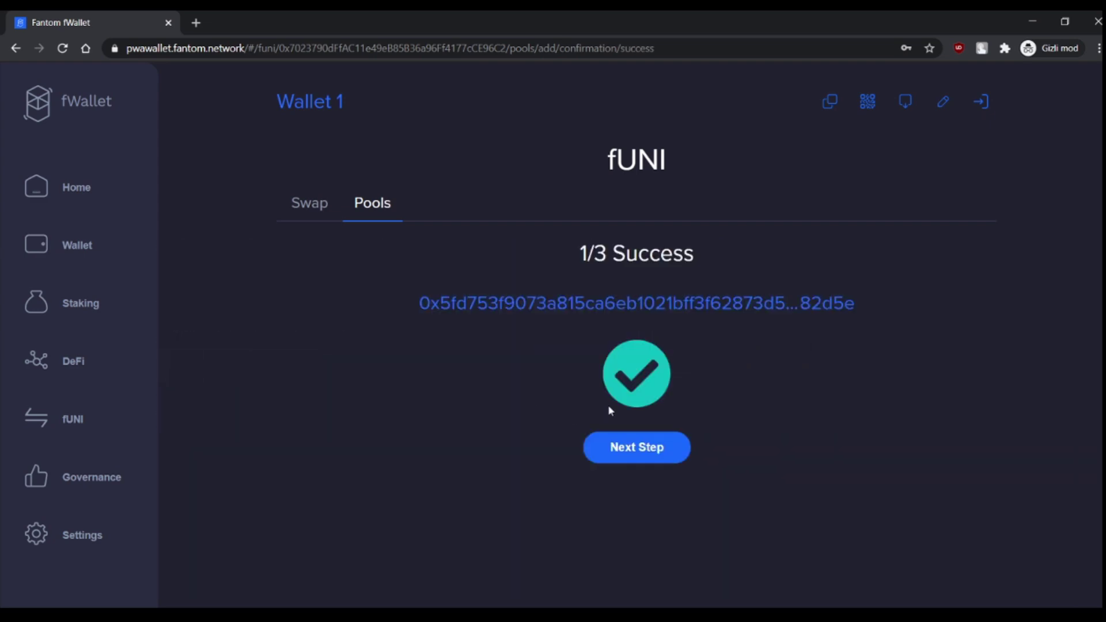
Submit the second and third confirmation steps, then return to the pools list
{"action": "left_click", "coordinate": [613, 440]}
{"action": "left_click", "coordinate": [621, 349]}
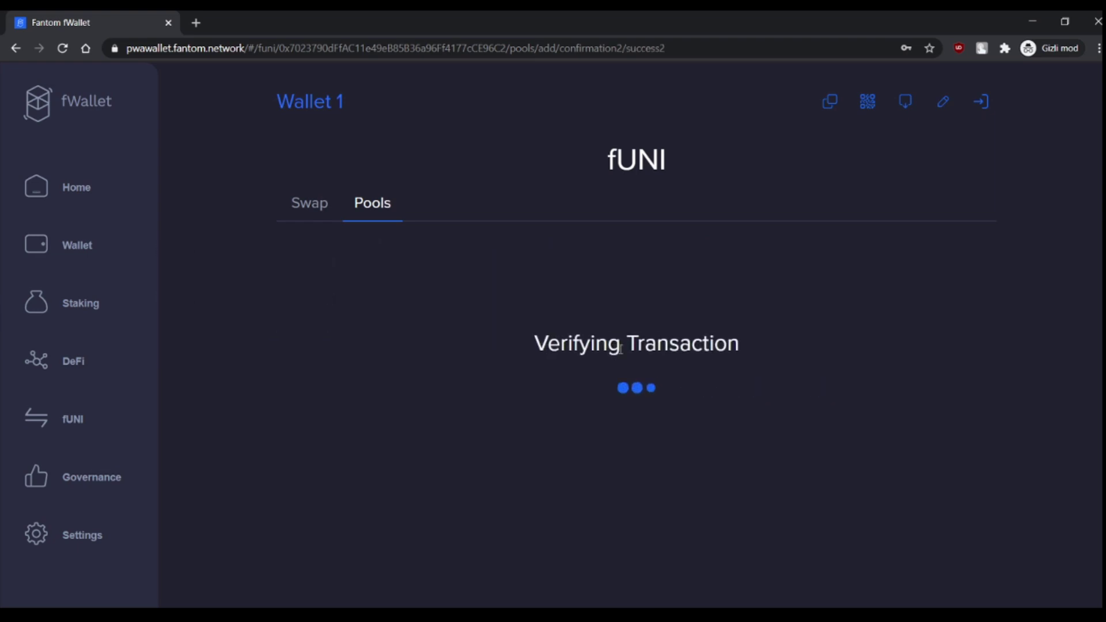
{"action": "left_click", "coordinate": [616, 446]}
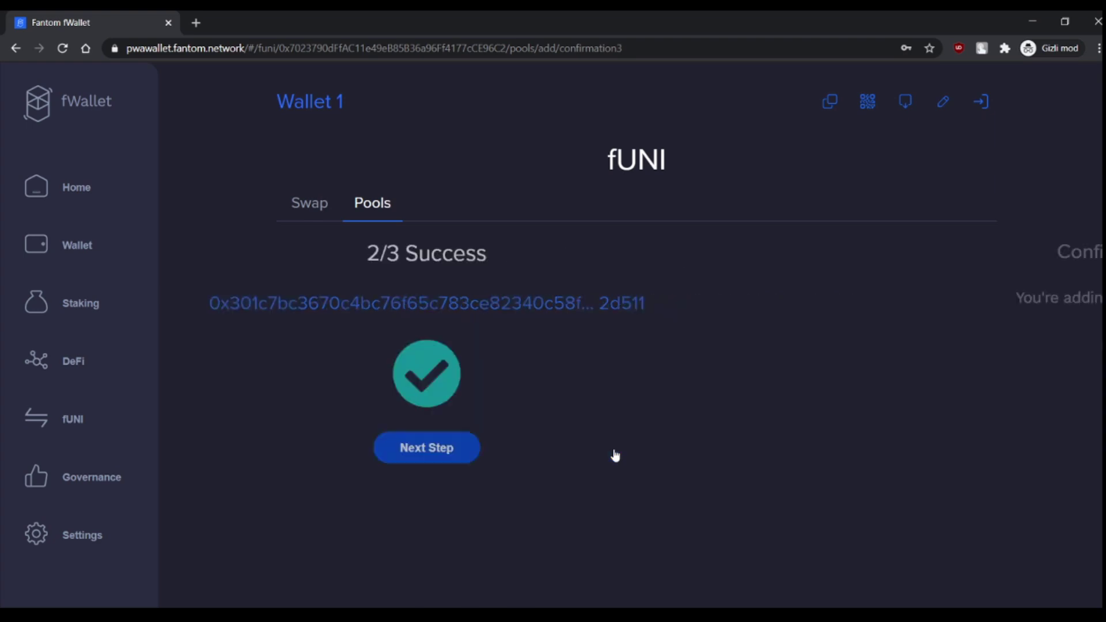
{"action": "left_click", "coordinate": [636, 347]}
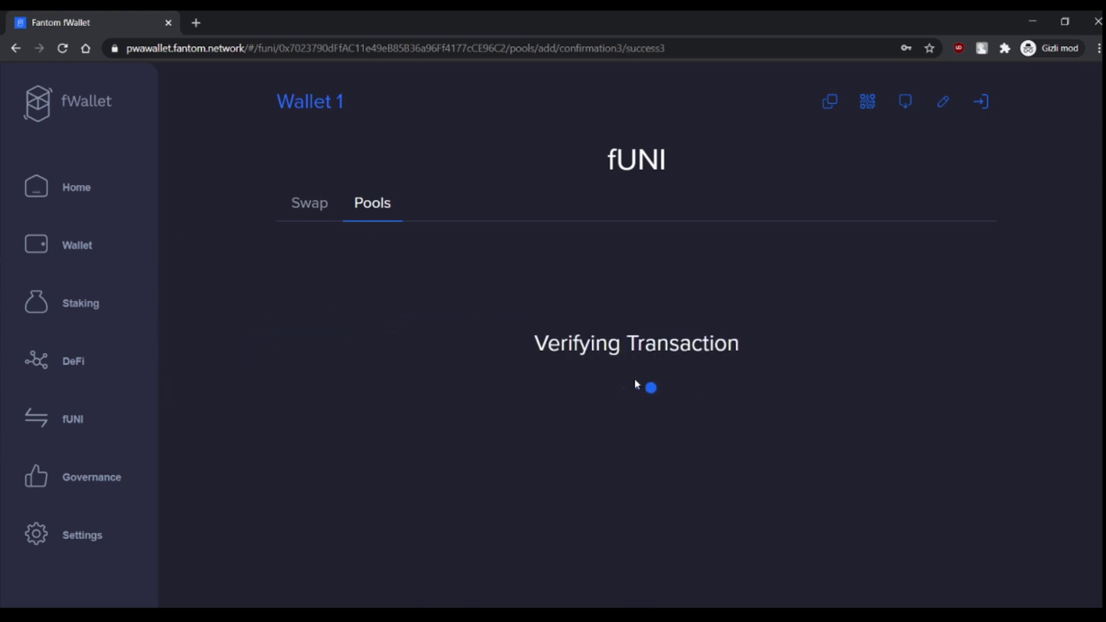
{"action": "left_click", "coordinate": [618, 446]}
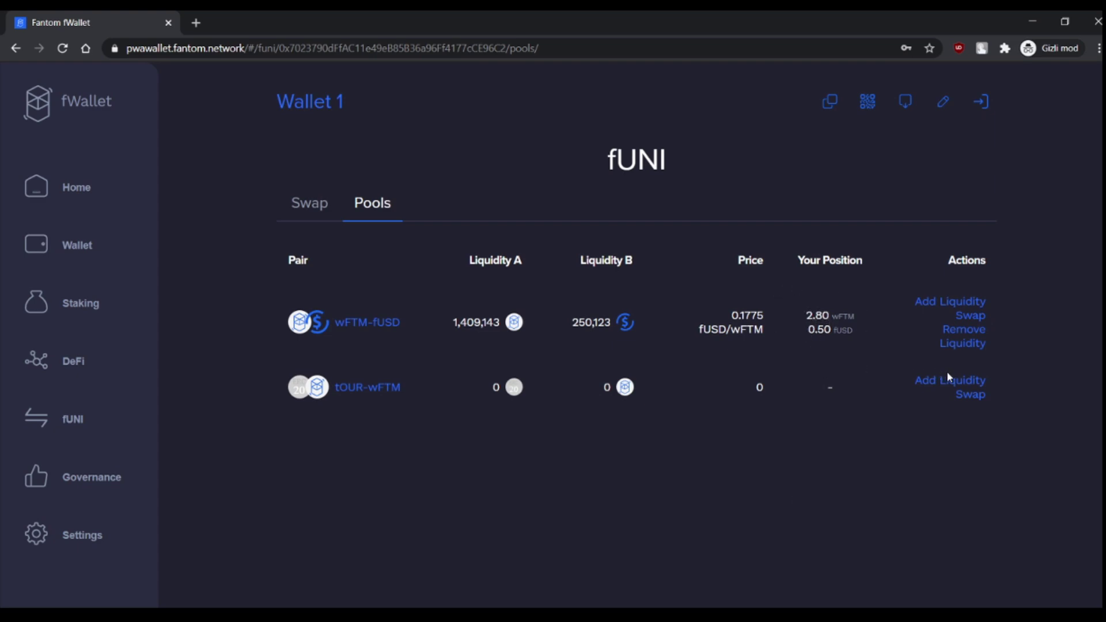
Set wFTM-fUSD Remove Liquidity to 45%, returning 1.26 wFTM and 0.22 fUSD
{"action": "left_click", "coordinate": [968, 344]}
{"action": "scroll", "coordinate": [614, 437], "scroll_direction": "down", "scroll_amount": 1}
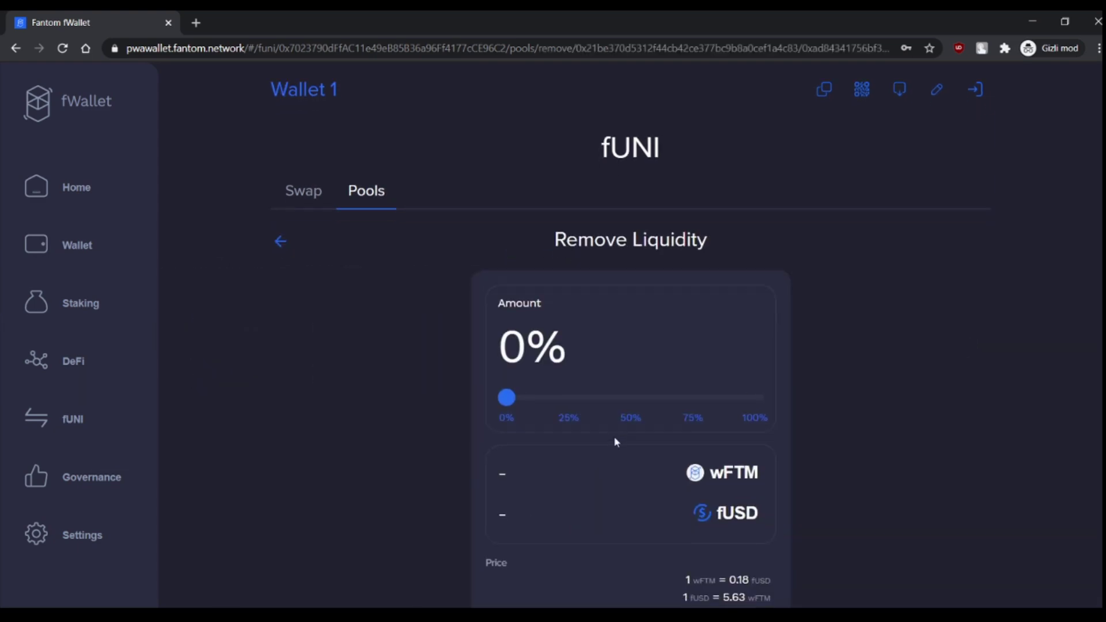
{"action": "left_click_drag", "start_coordinate": [507, 352], "coordinate": [621, 364]}
{"action": "scroll", "coordinate": [715, 487], "scroll_direction": "down", "scroll_amount": 1}
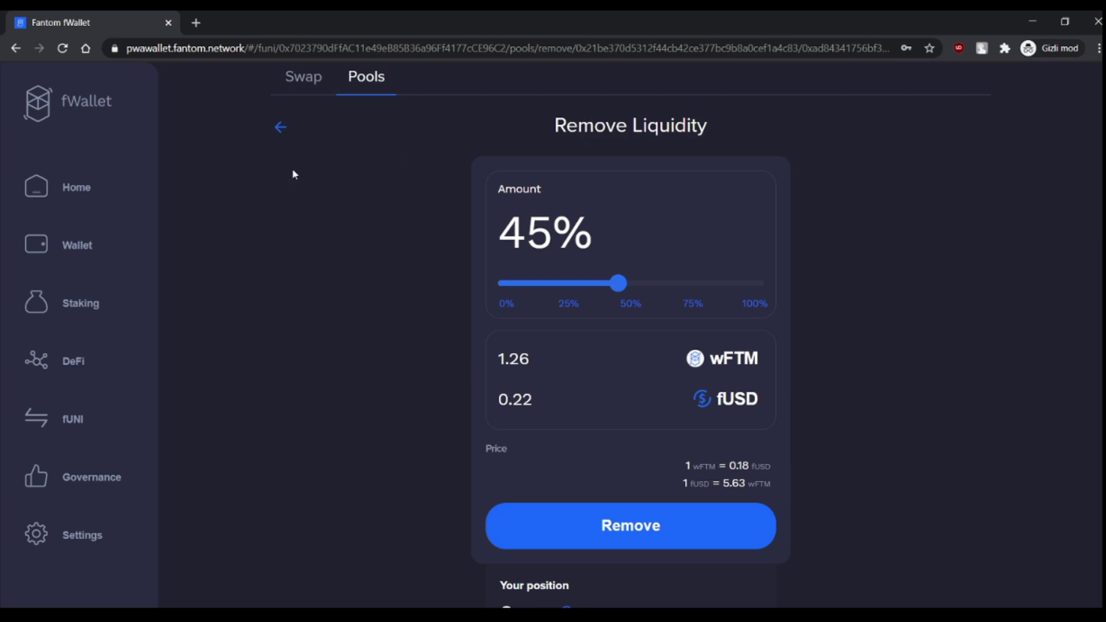
{"action": "left_click", "coordinate": [301, 80]}
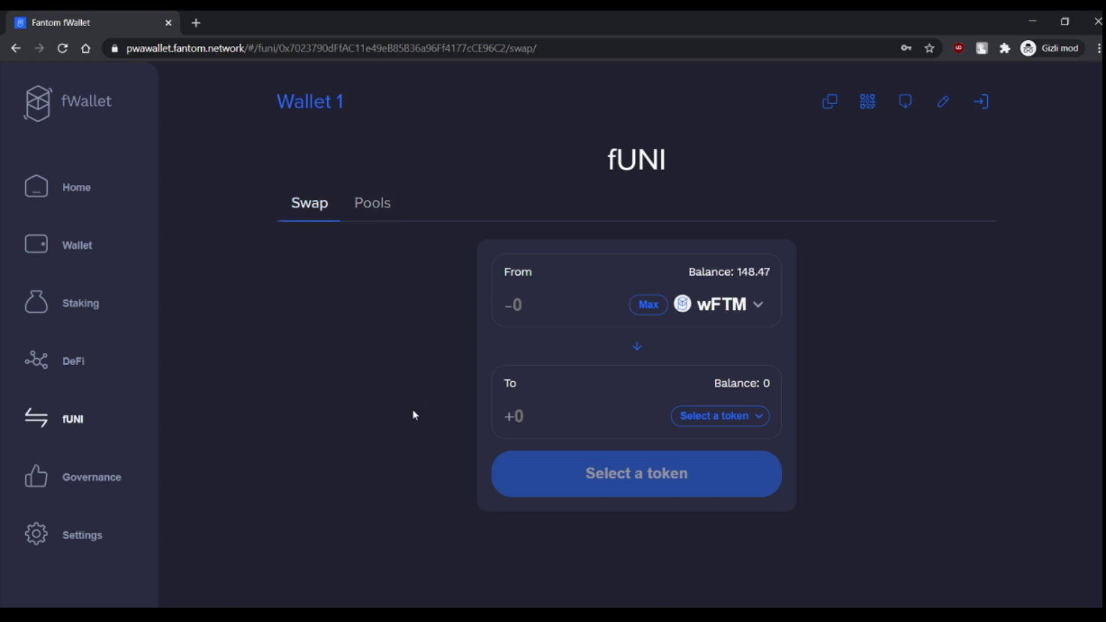